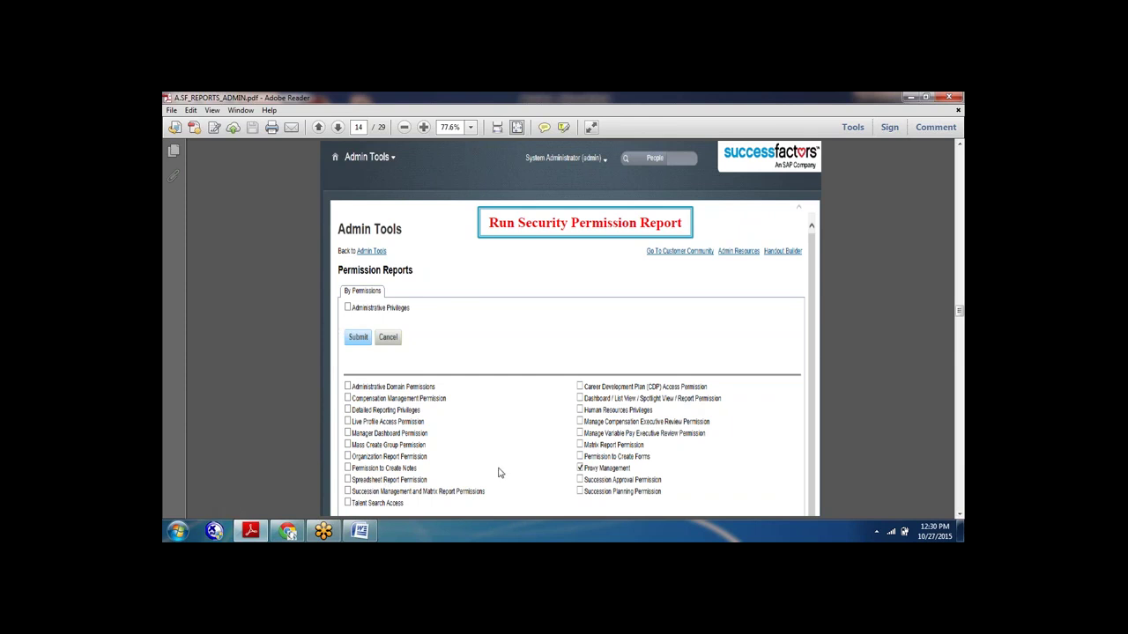
Step: Switch to Chrome and log in to SuccessFactors with company ID ACEtrain435, username admins and the account password
{"action": "left_click", "coordinate": [360, 532]}
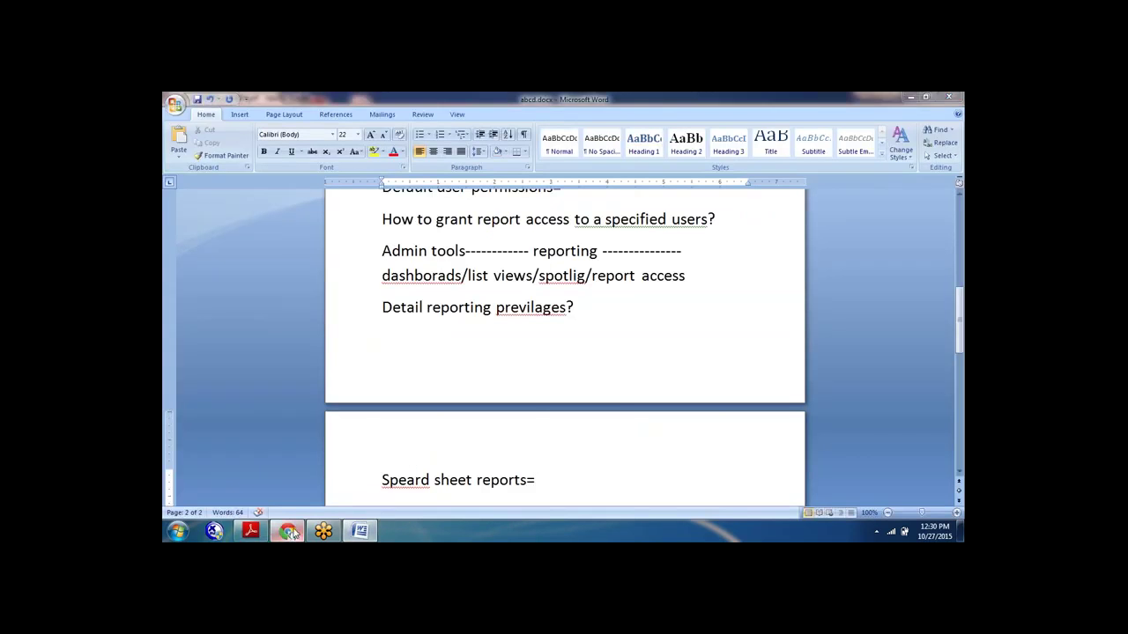
{"action": "left_click", "coordinate": [287, 531]}
{"action": "left_click", "coordinate": [519, 226]}
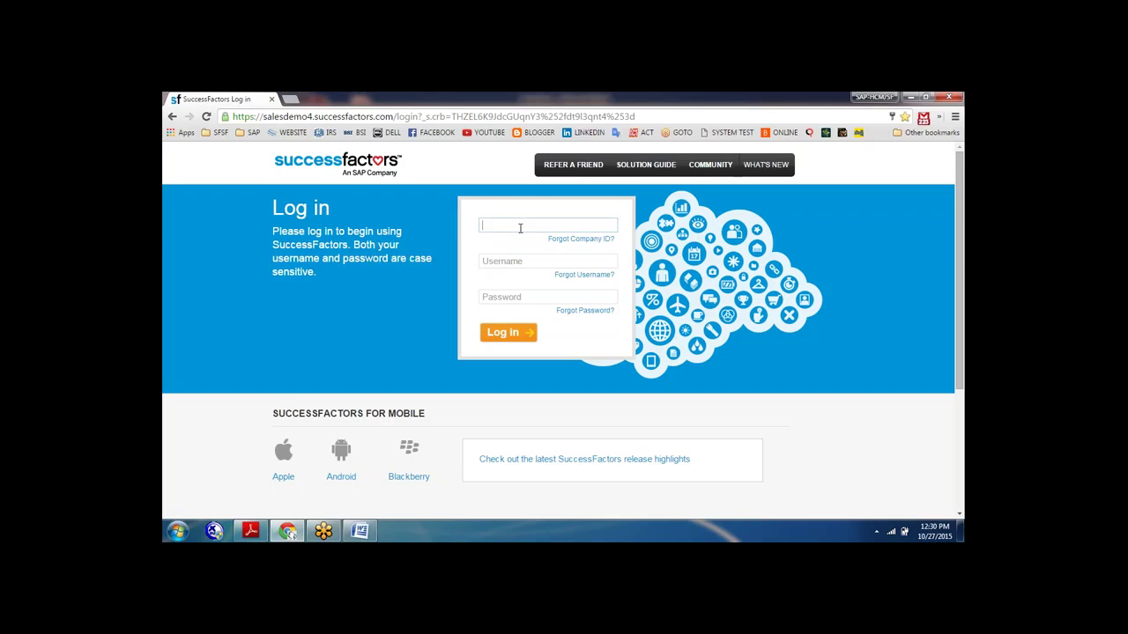
{"action": "type", "text": "ACEtrain"}
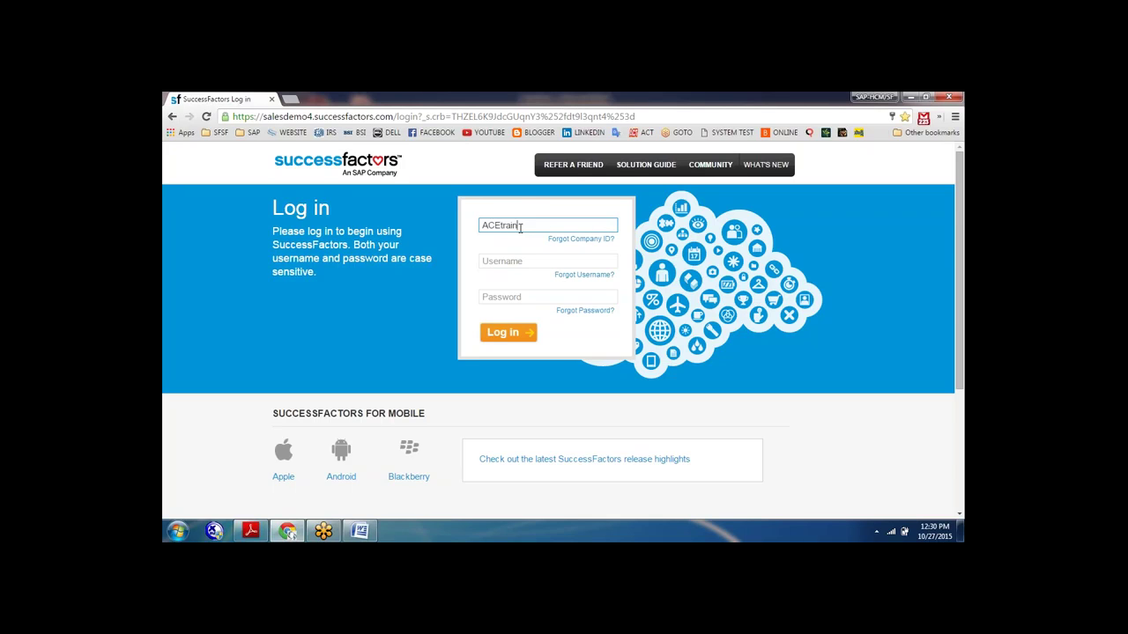
{"action": "type", "text": "435"}
{"action": "key", "text": "Tab"}
{"action": "type", "text": "admins"}
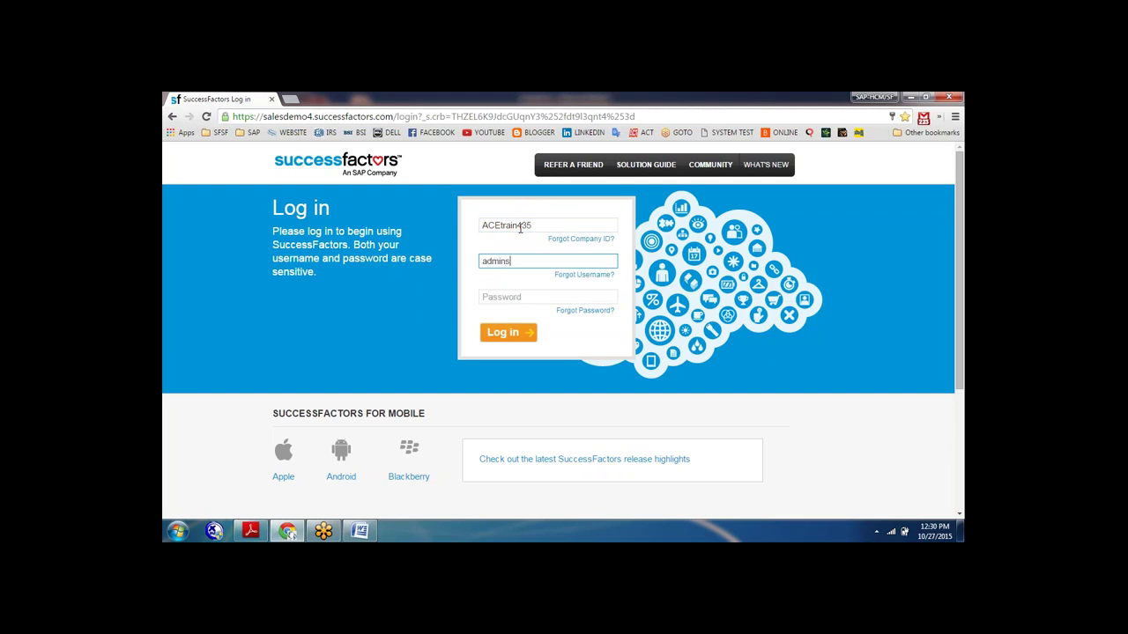
{"action": "key", "text": "Tab"}
{"action": "type", "text": "•"}
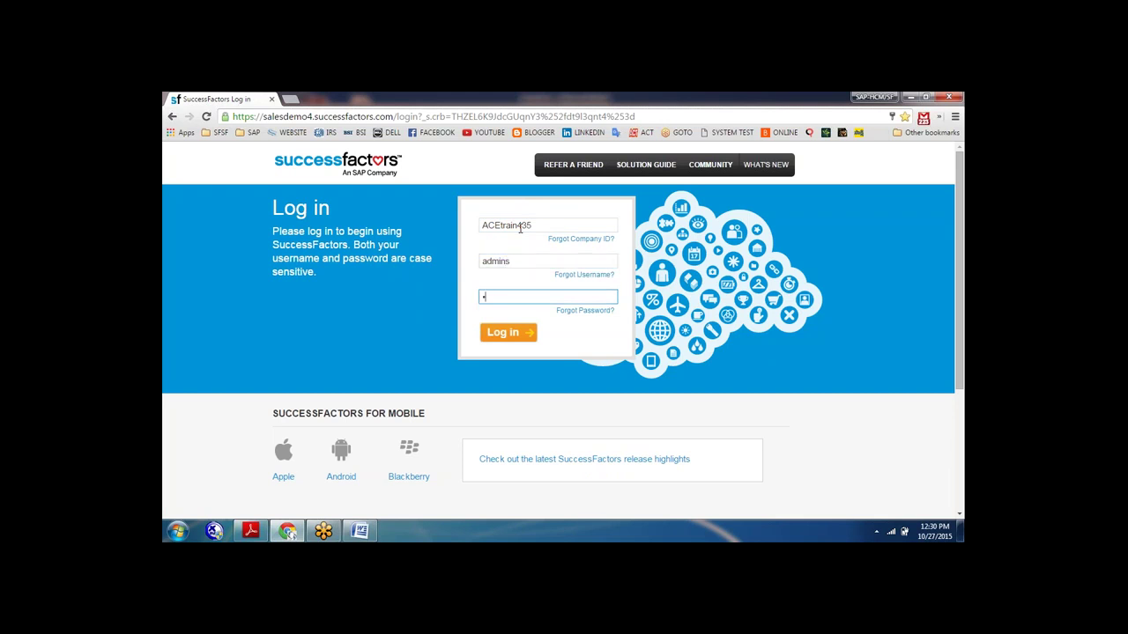
{"action": "type", "text": "•••••••••"}
{"action": "key", "text": "Tab"}
{"action": "key", "text": "Return"}
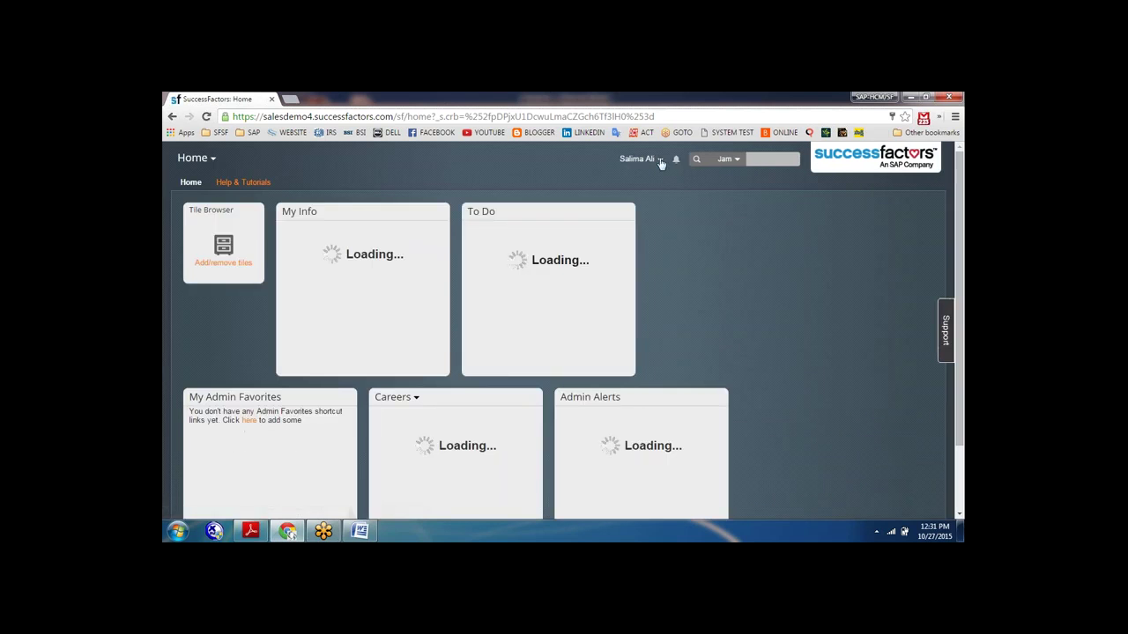
Step: Submit a security permission report for Proxy Management using the Set User Permissions tools in Admin Center
{"action": "left_click", "coordinate": [659, 159]}
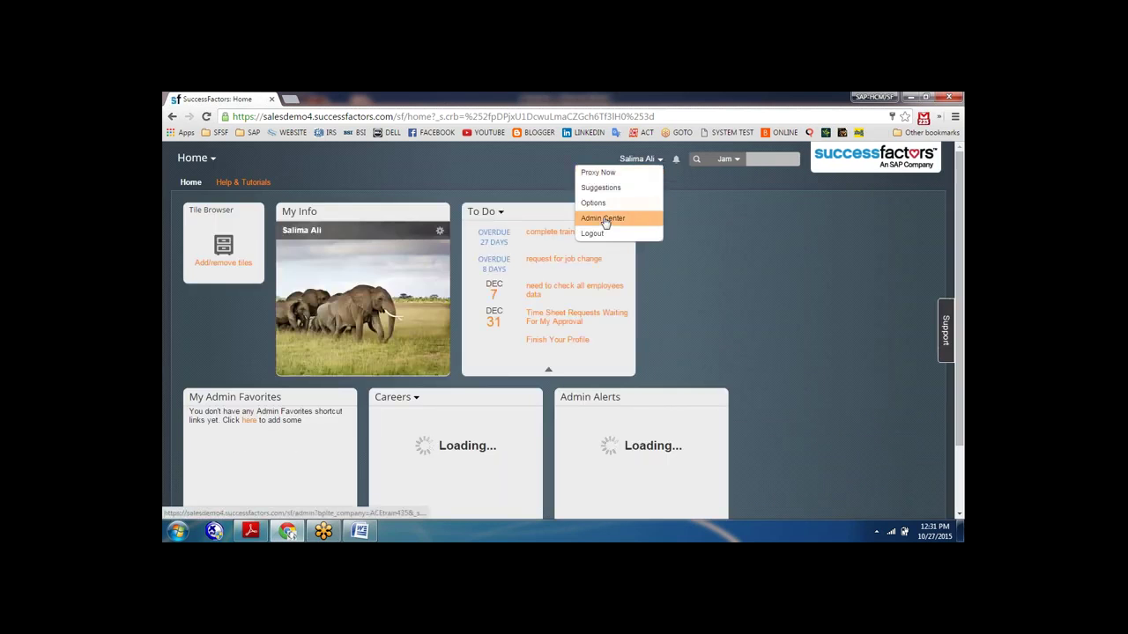
{"action": "left_click", "coordinate": [604, 218]}
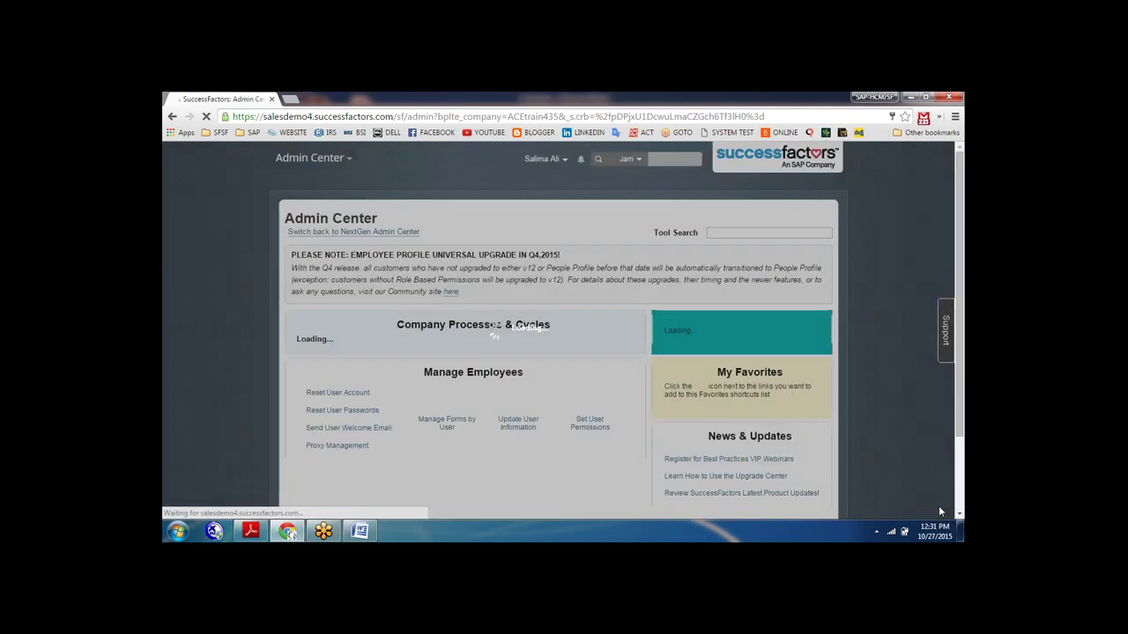
{"action": "scroll", "coordinate": [939, 506], "scroll_direction": "down", "scroll_amount": 3}
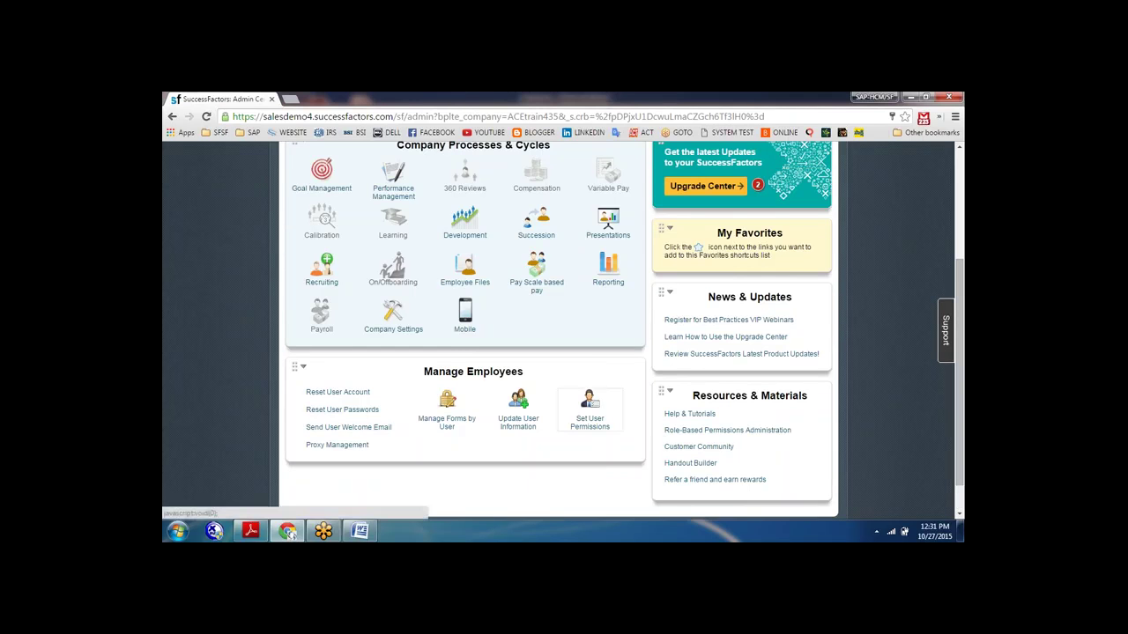
{"action": "left_click", "coordinate": [590, 409]}
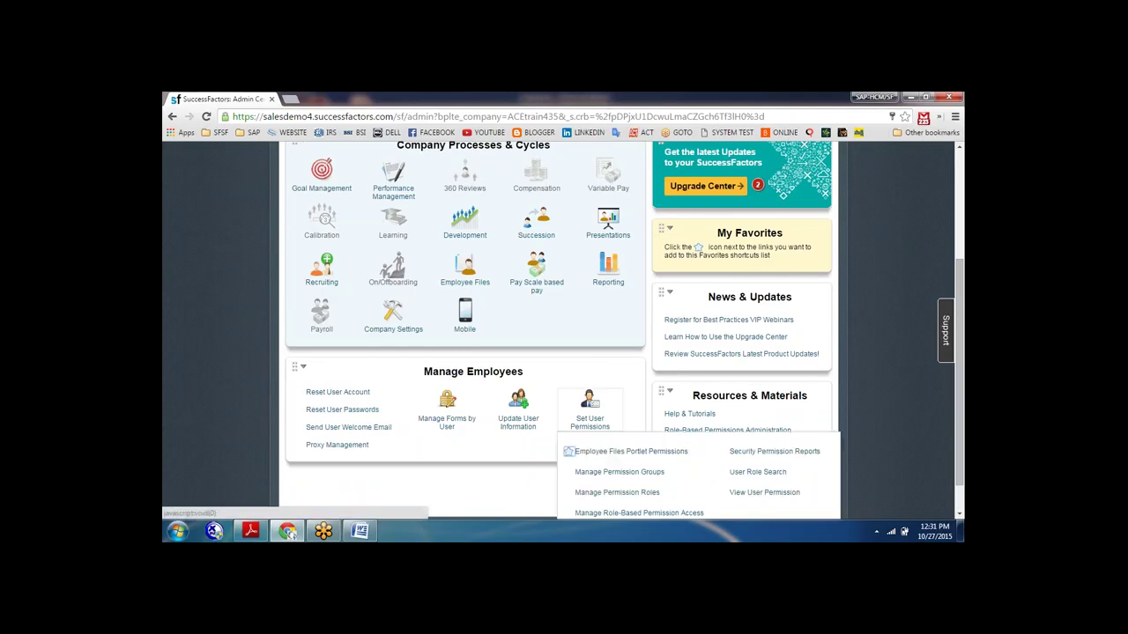
{"action": "left_click", "coordinate": [759, 452]}
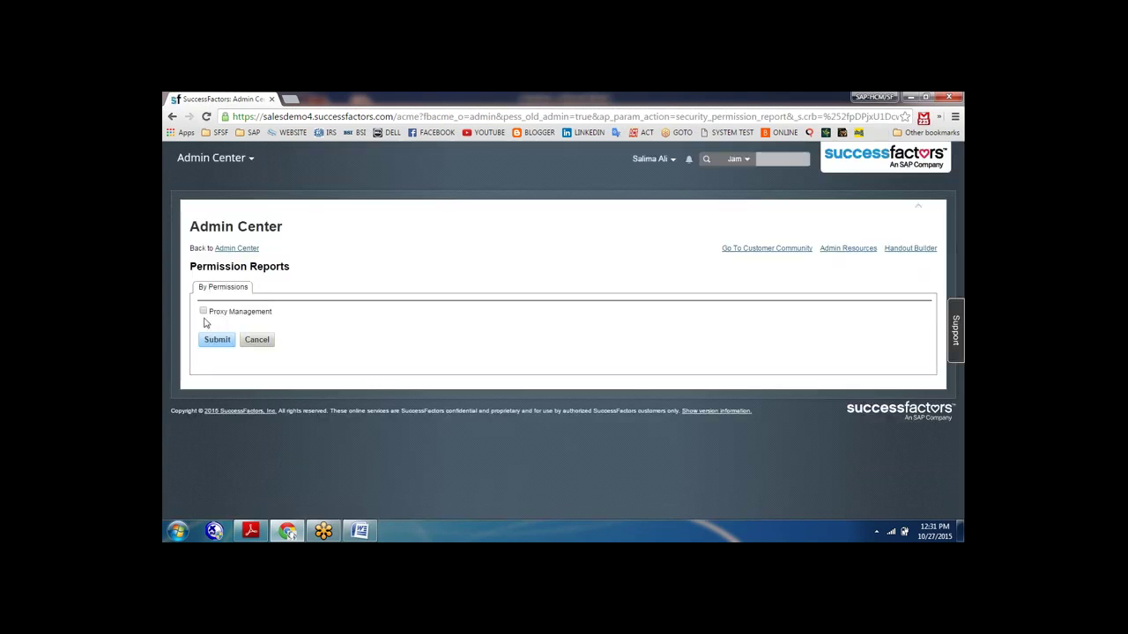
{"action": "left_click", "coordinate": [204, 312]}
{"action": "left_click", "coordinate": [216, 343]}
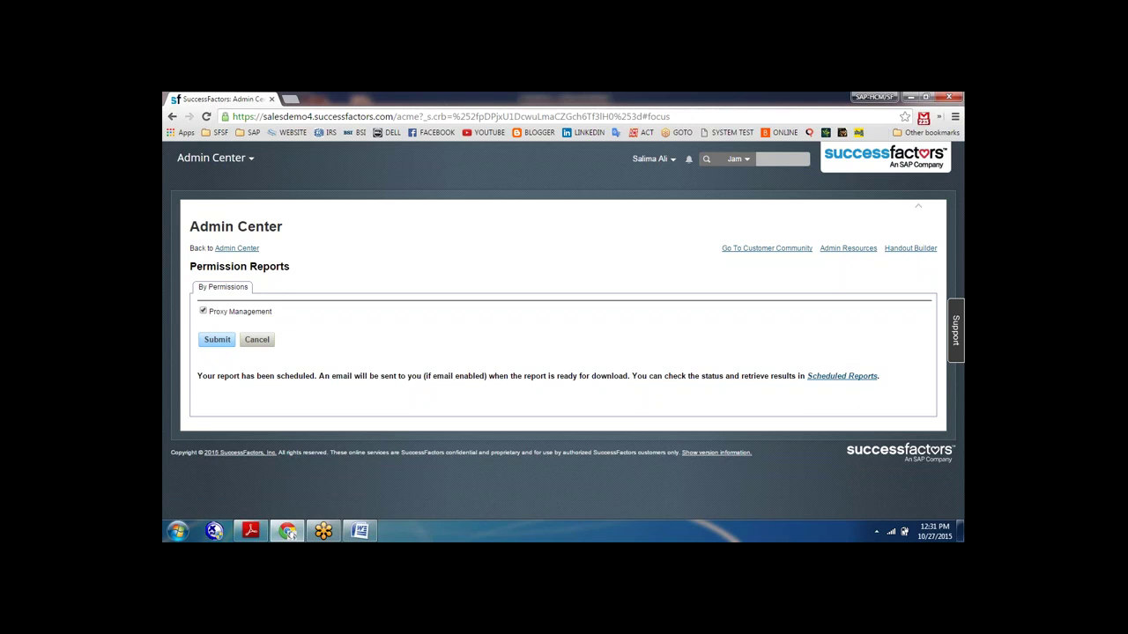
Step: Go to the Scheduled Reports page under Reports analytics and refresh the status of the submitted security permission report
{"action": "left_click", "coordinate": [250, 160]}
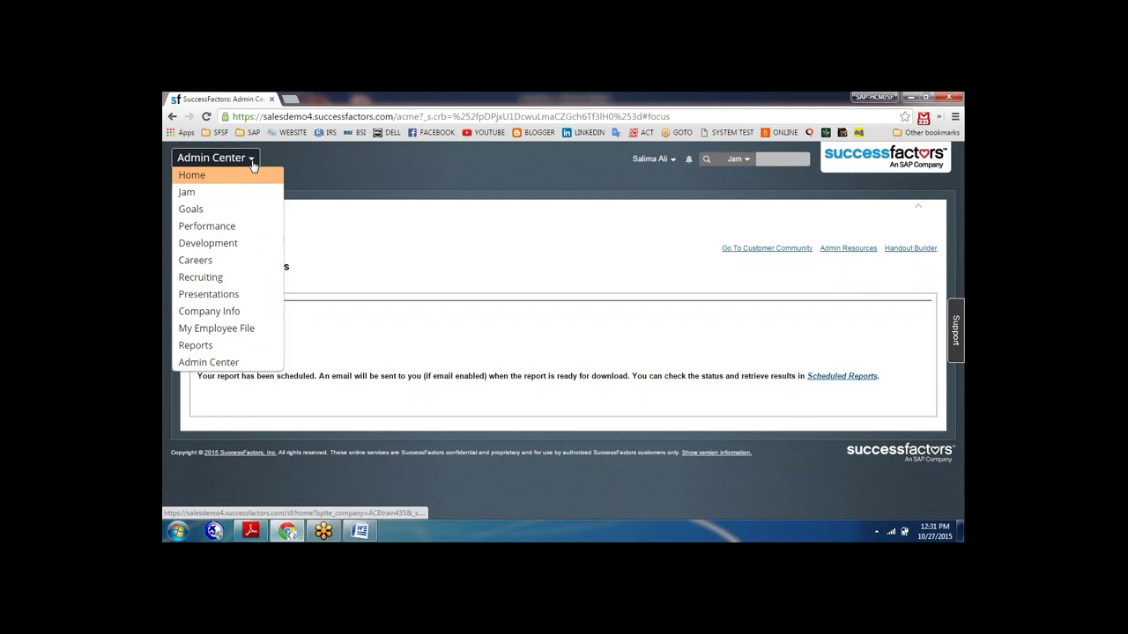
{"action": "left_click", "coordinate": [196, 347]}
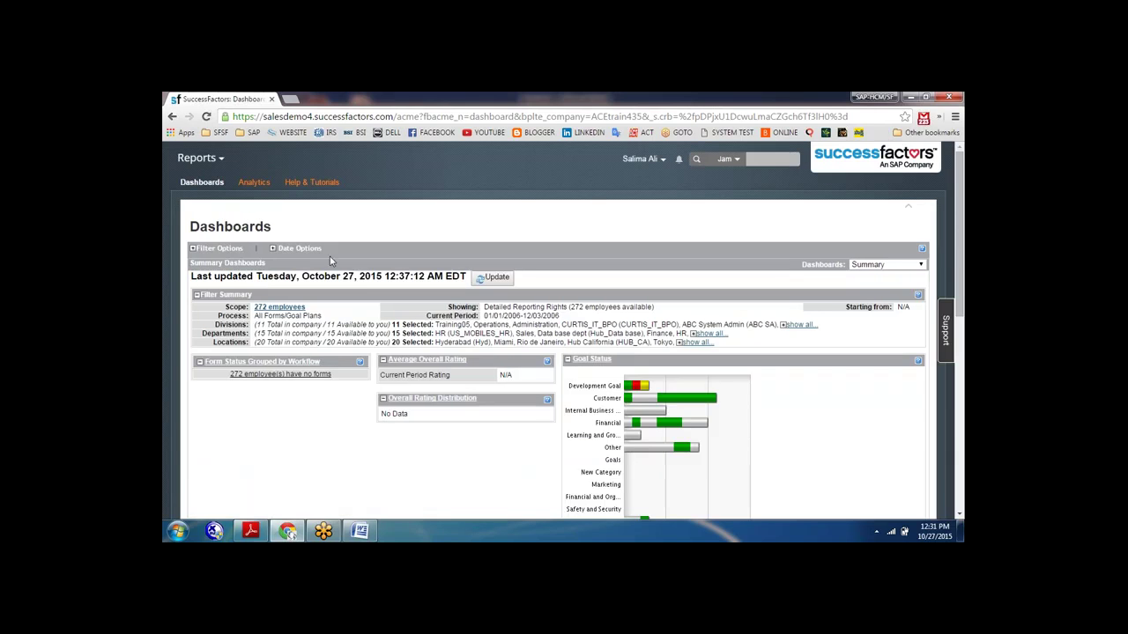
{"action": "left_click", "coordinate": [201, 182]}
{"action": "left_click", "coordinate": [254, 183]}
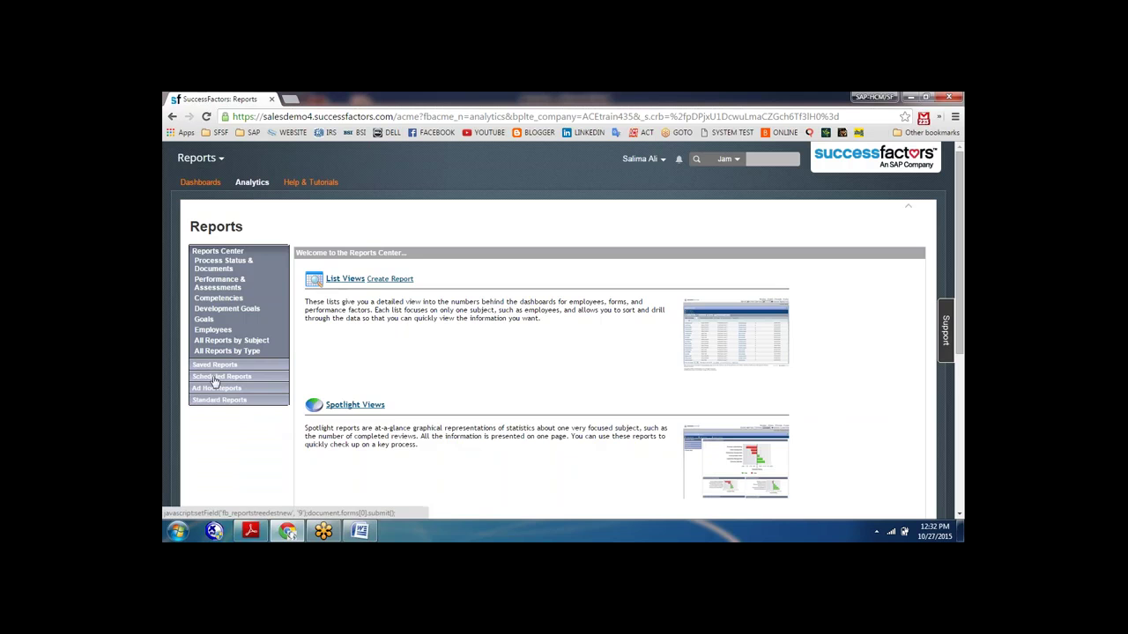
{"action": "left_click", "coordinate": [223, 381]}
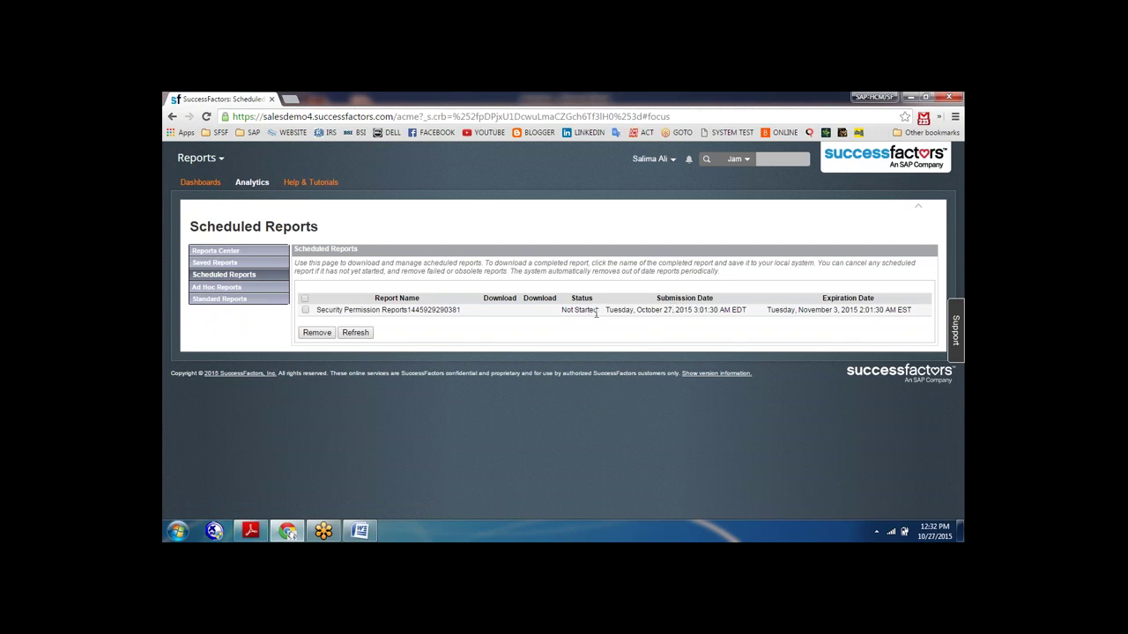
{"action": "left_click", "coordinate": [306, 310]}
{"action": "left_click", "coordinate": [355, 332]}
Step: In Word's abcd.docx, add notes on "Report settings=how to create a dashboards?", a one page view of charts/graphs called portlets, and "Manage a dashboards"
{"action": "mouse_move", "coordinate": [273, 533]}
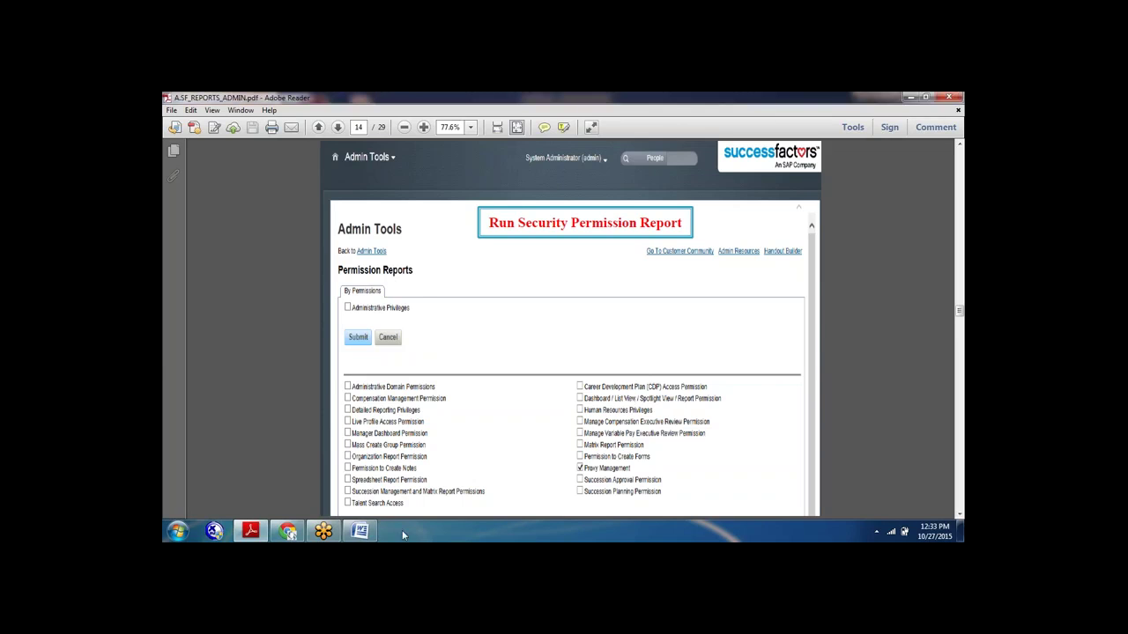
{"action": "mouse_move", "coordinate": [346, 535]}
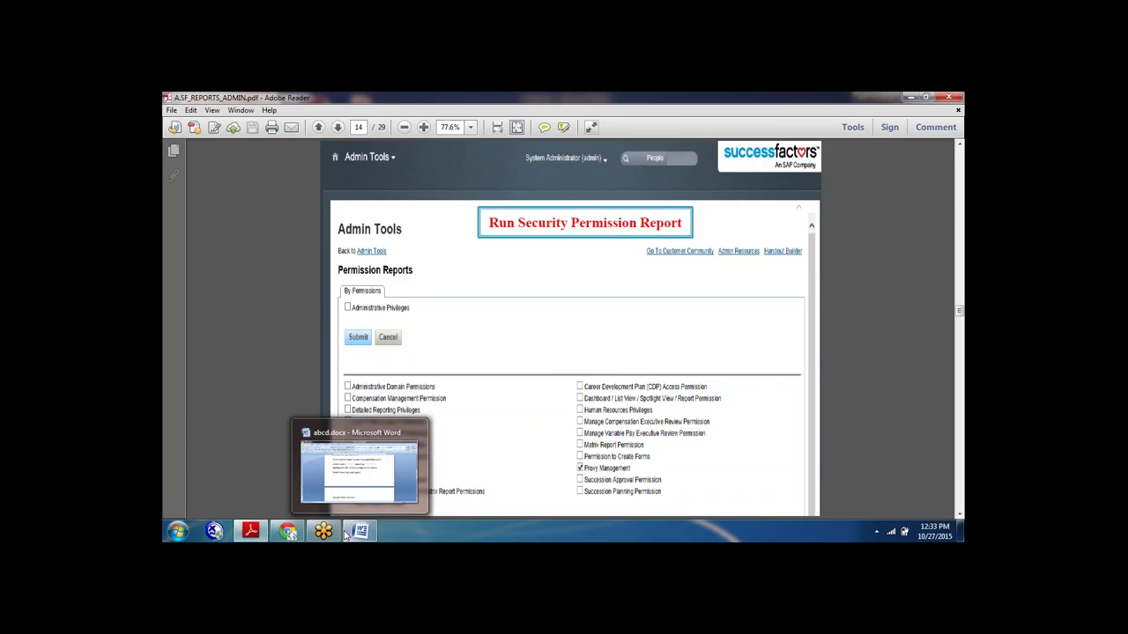
{"action": "left_click", "coordinate": [350, 533]}
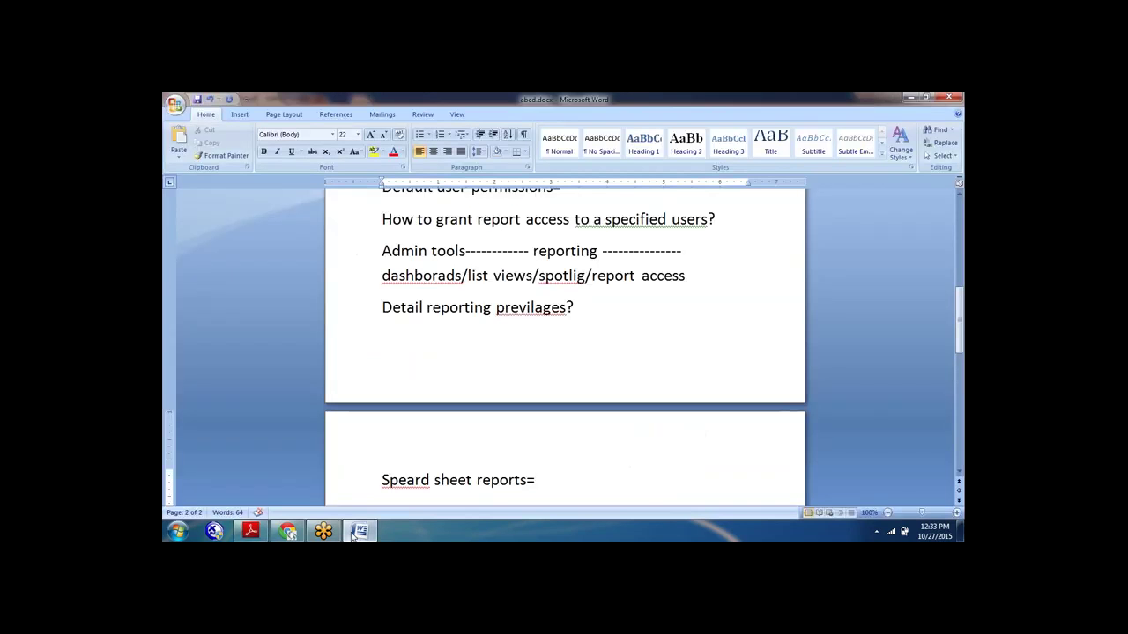
{"action": "key", "text": "Return"}
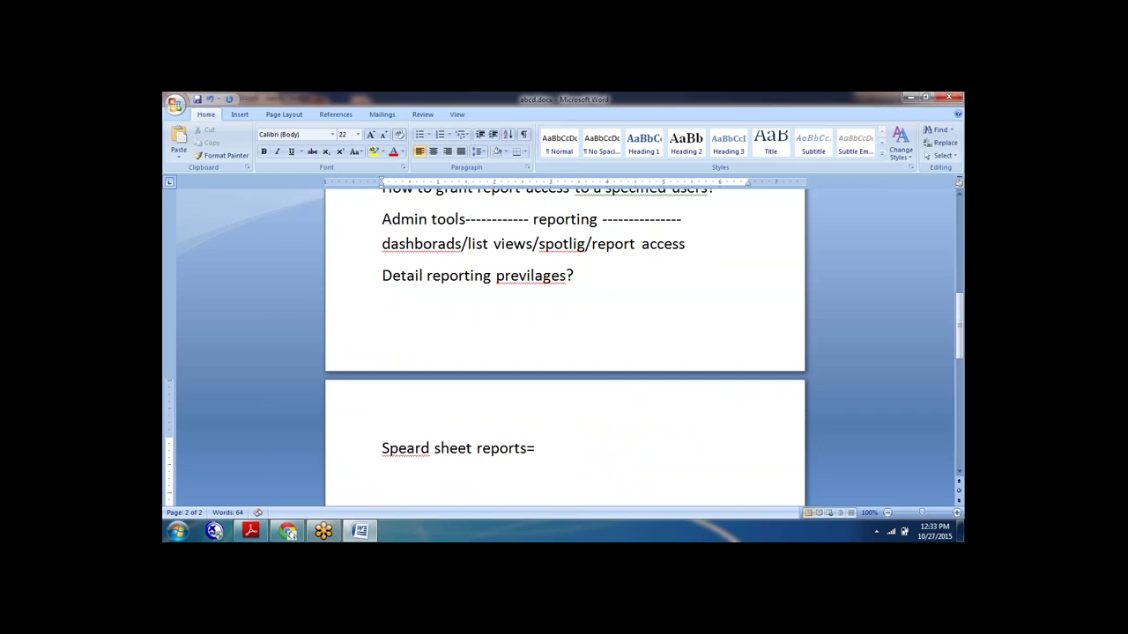
{"action": "type", "text": "report settin"}
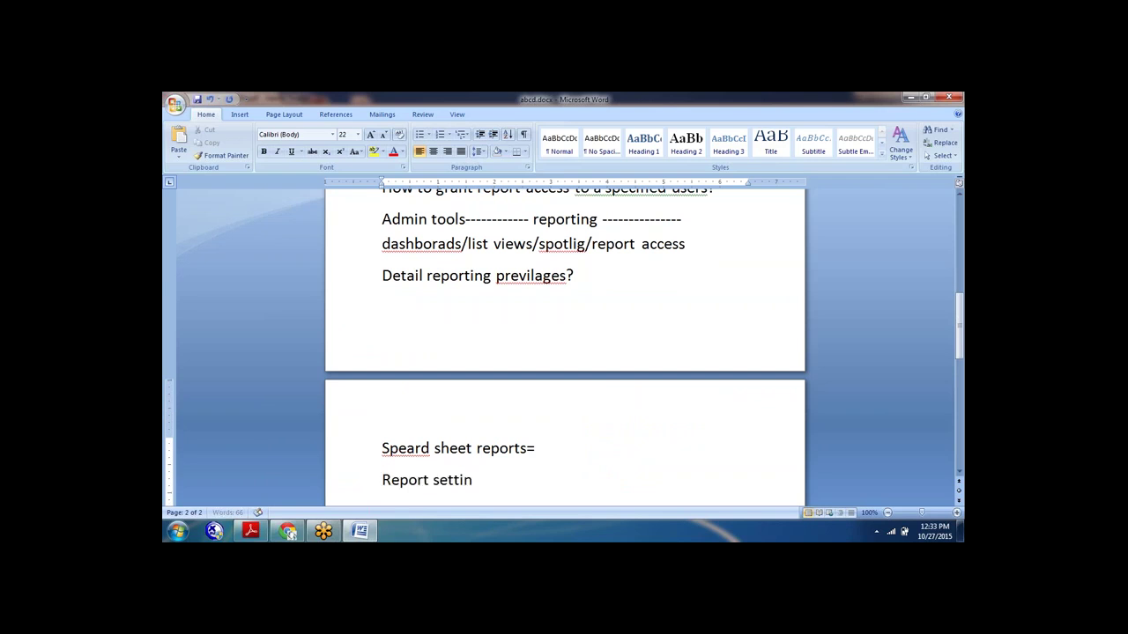
{"action": "type", "text": "gs="}
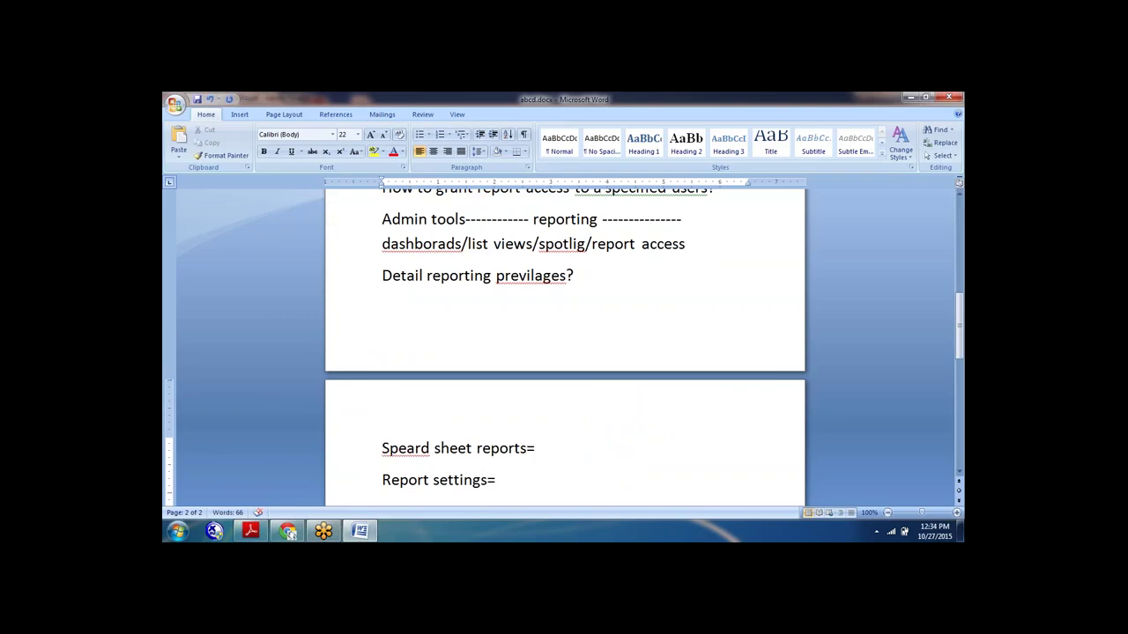
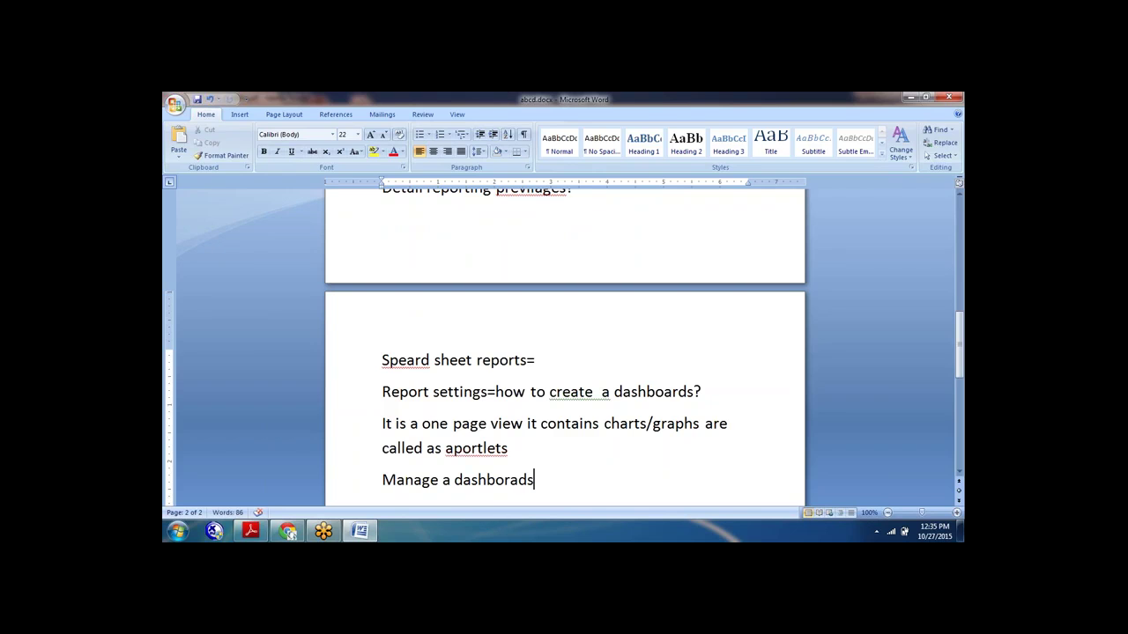
{"action": "key", "text": "Return"}
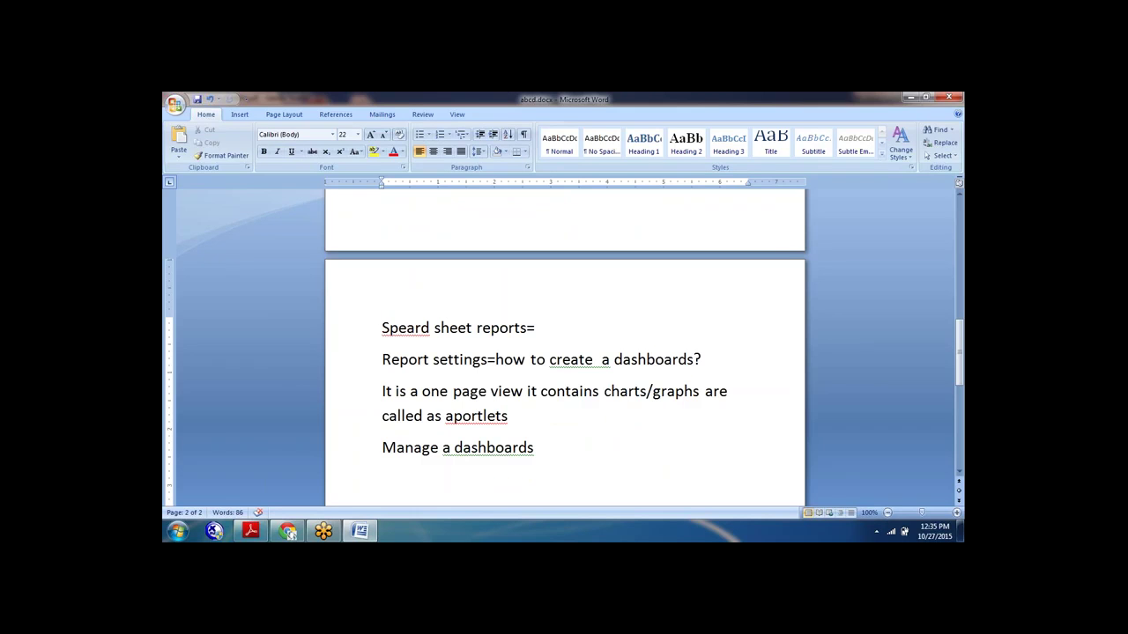
Step: Switch back to Chrome and open the Dashboards administration page from the Reporting tools in Admin Center
{"action": "left_click", "coordinate": [287, 530]}
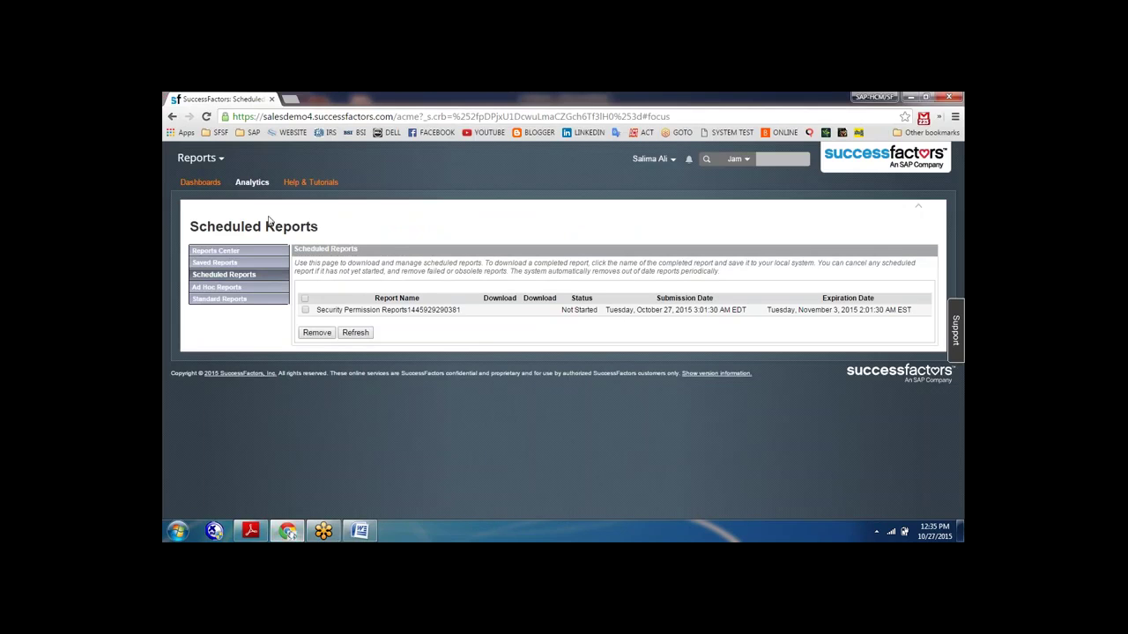
{"action": "left_click", "coordinate": [214, 167]}
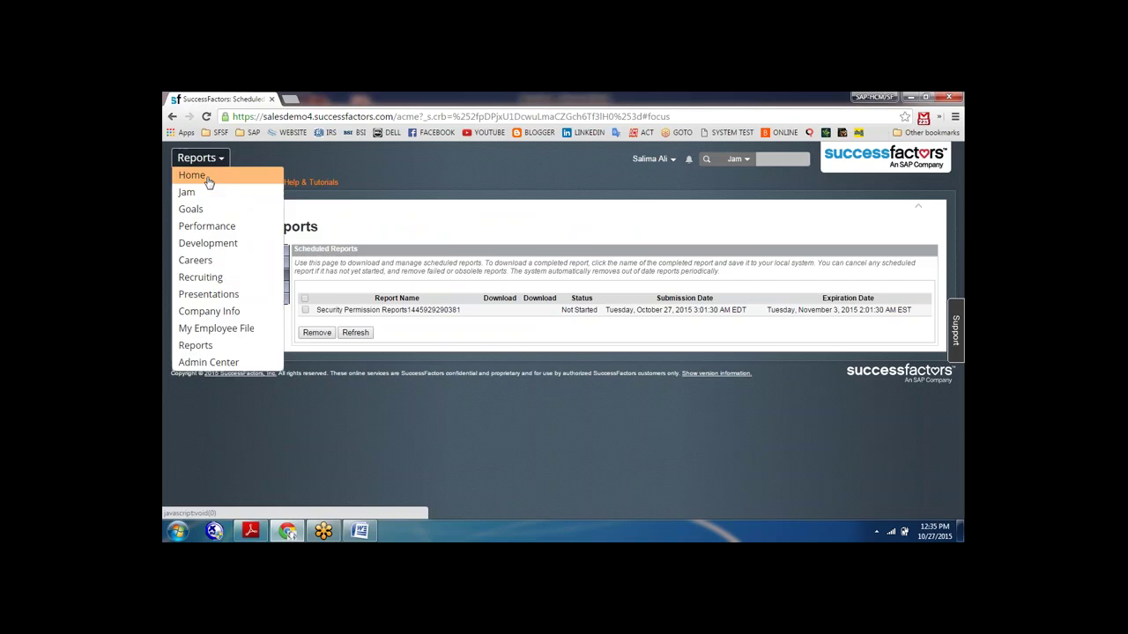
{"action": "left_click", "coordinate": [204, 367]}
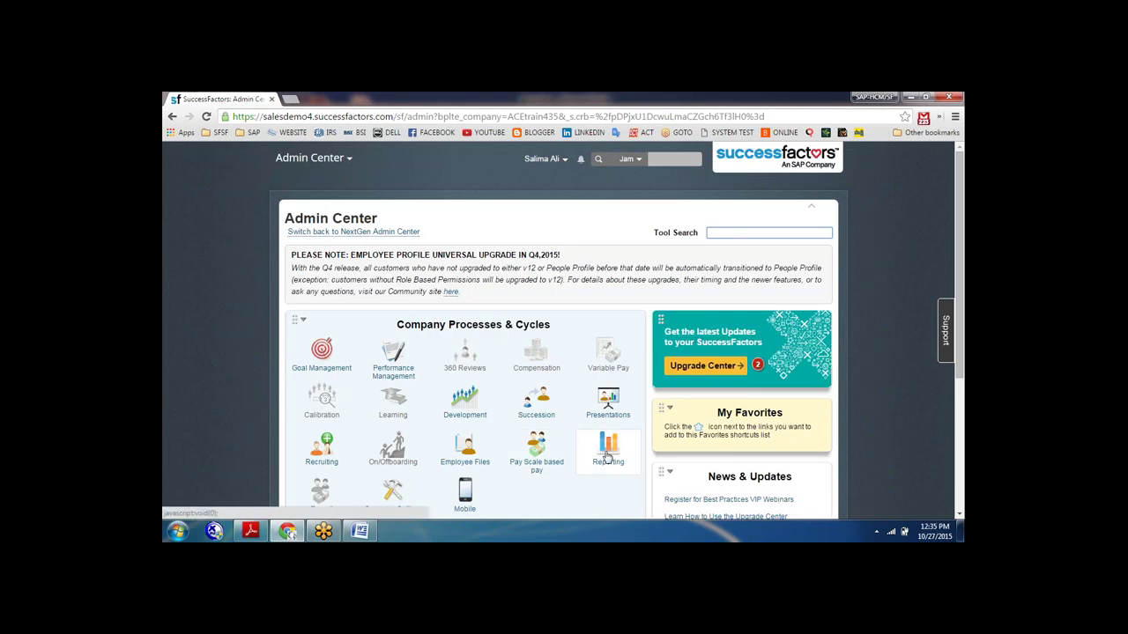
{"action": "left_click", "coordinate": [607, 455]}
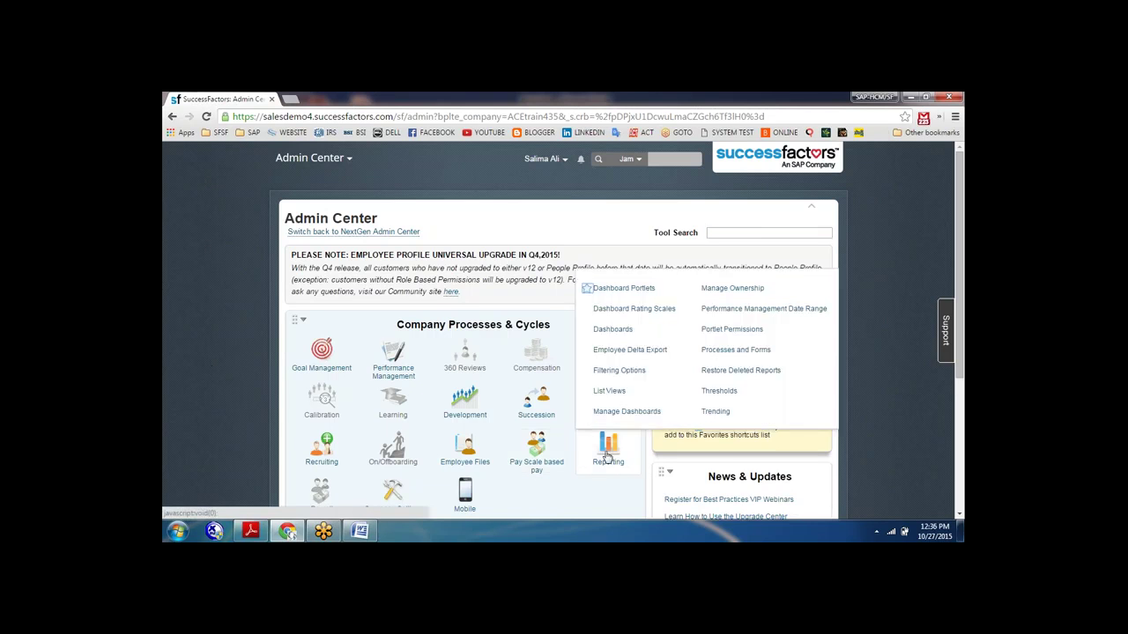
{"action": "left_click", "coordinate": [609, 331]}
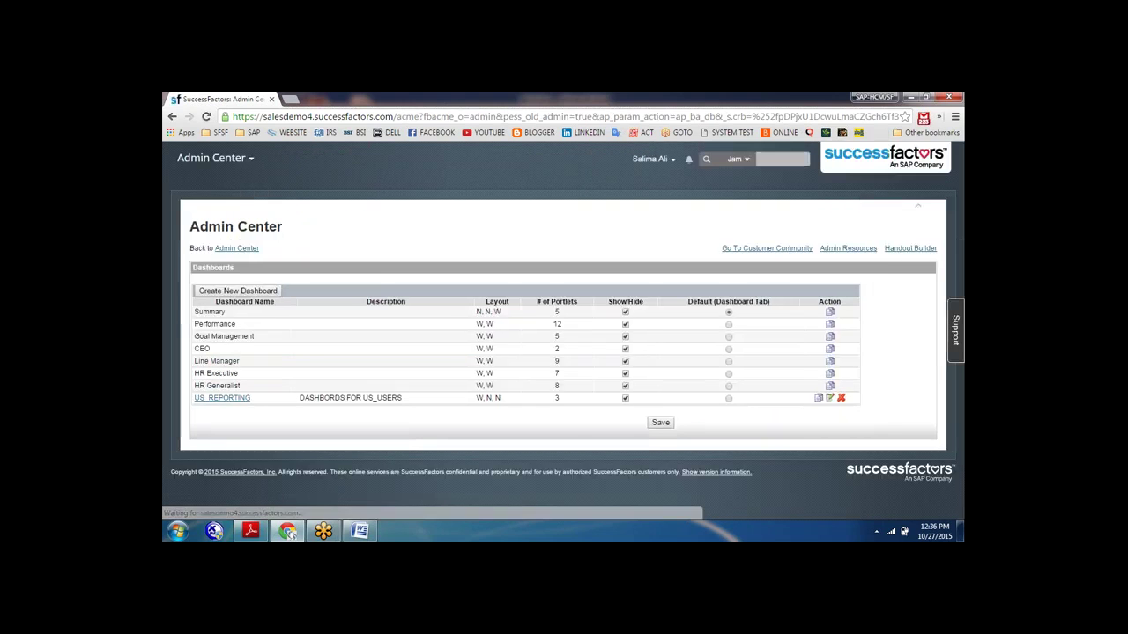
Step: Examine the Summary dashboard's visibility and copy options and the US_REPORTING dashboard's properties, and return to the dashboards list
{"action": "left_click", "coordinate": [625, 312]}
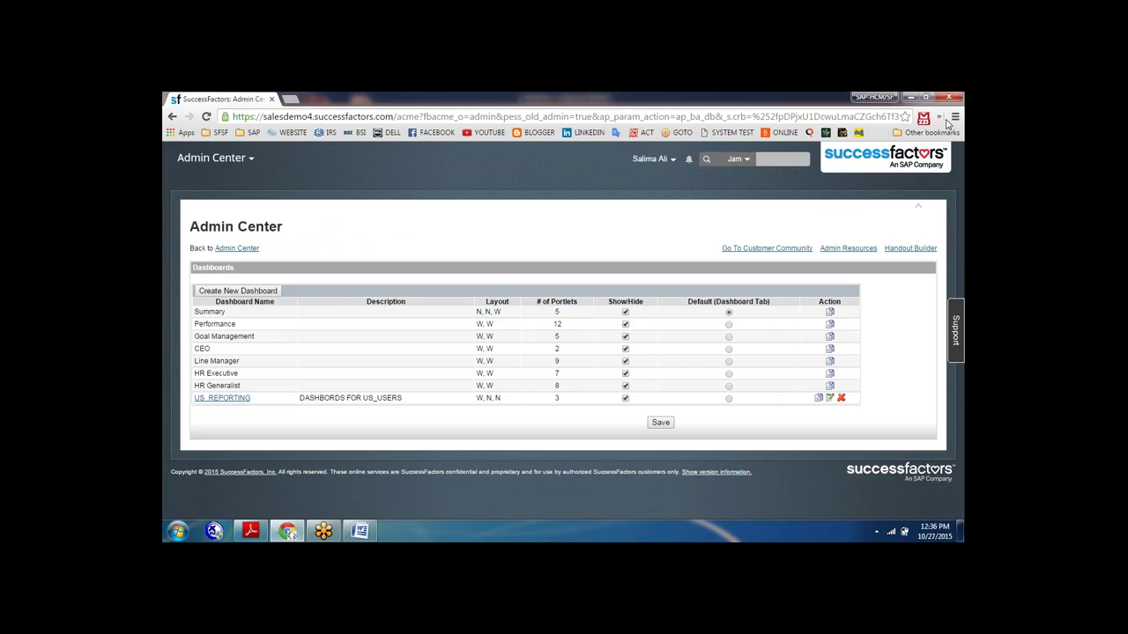
{"action": "left_click", "coordinate": [829, 314]}
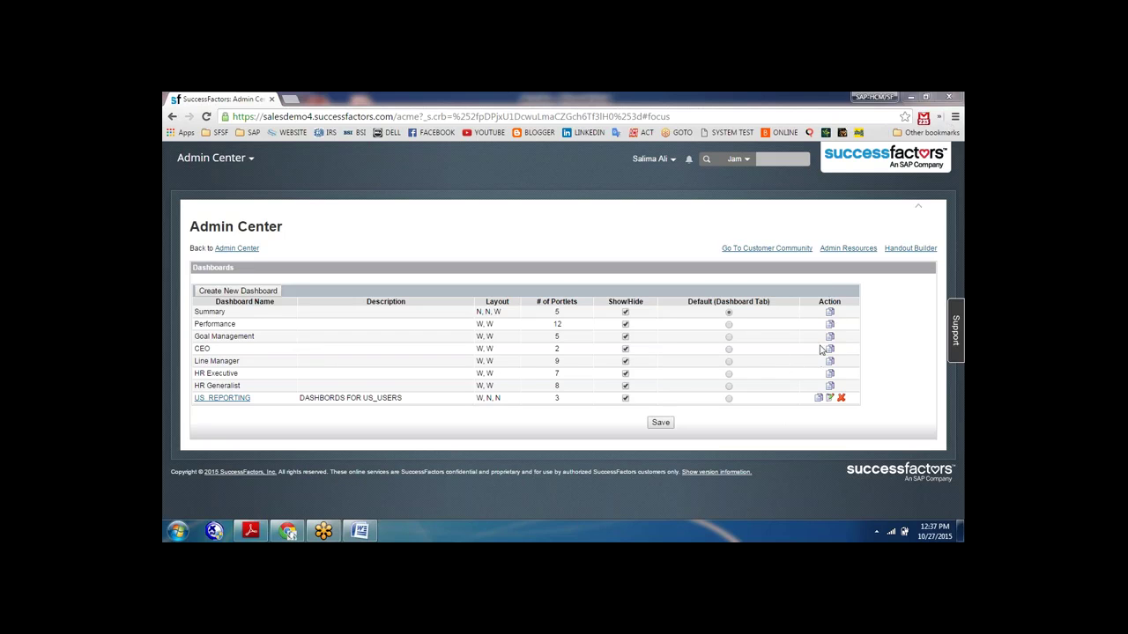
{"action": "left_click", "coordinate": [829, 399]}
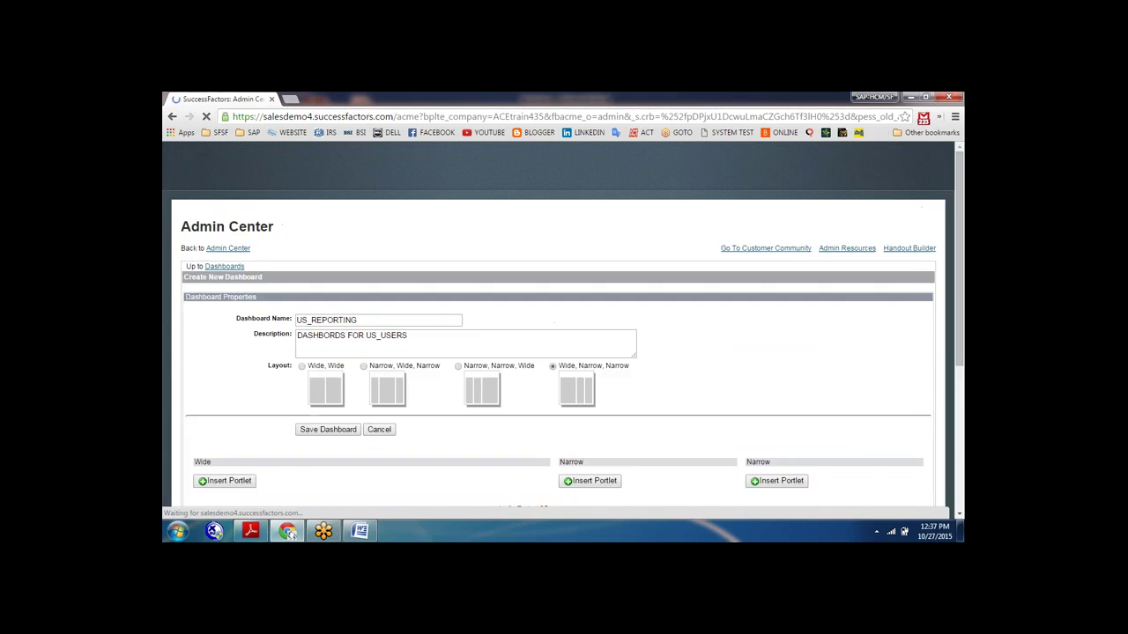
{"action": "left_click", "coordinate": [231, 267]}
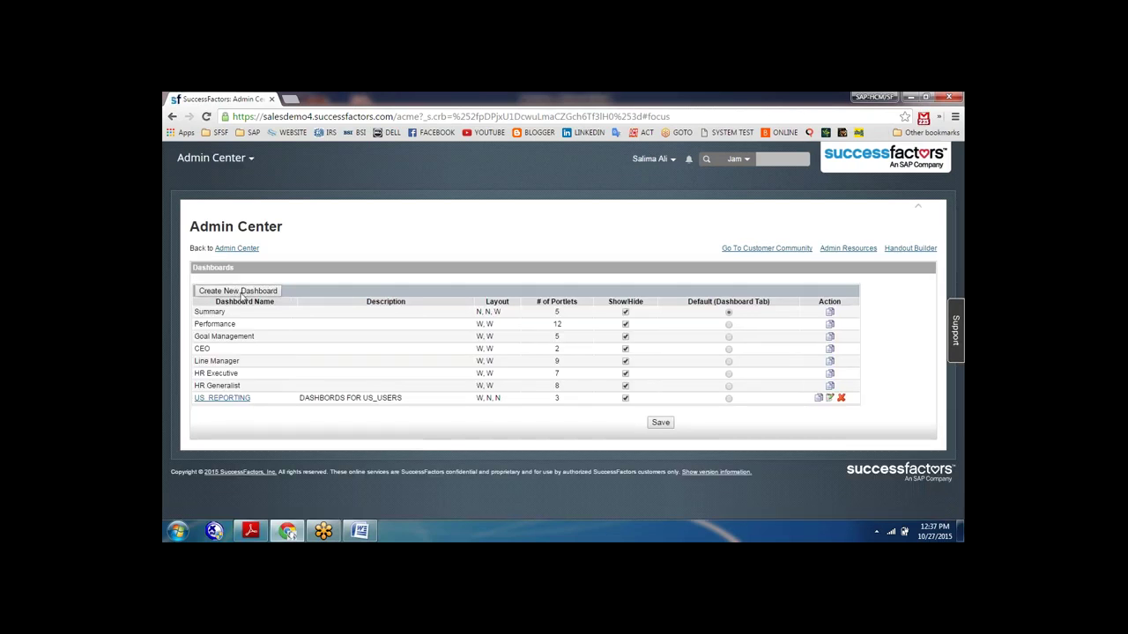
Step: Start creating a new dashboard and enter reporting as its name
{"action": "left_click", "coordinate": [241, 293]}
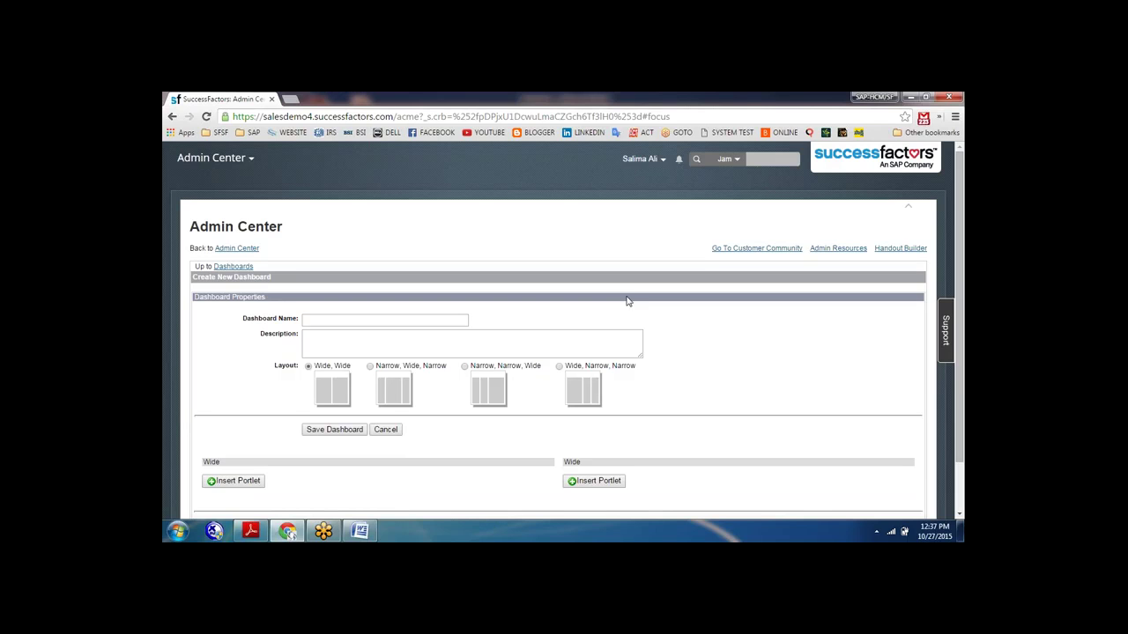
{"action": "left_click", "coordinate": [310, 321]}
{"action": "type", "text": "reporting"}
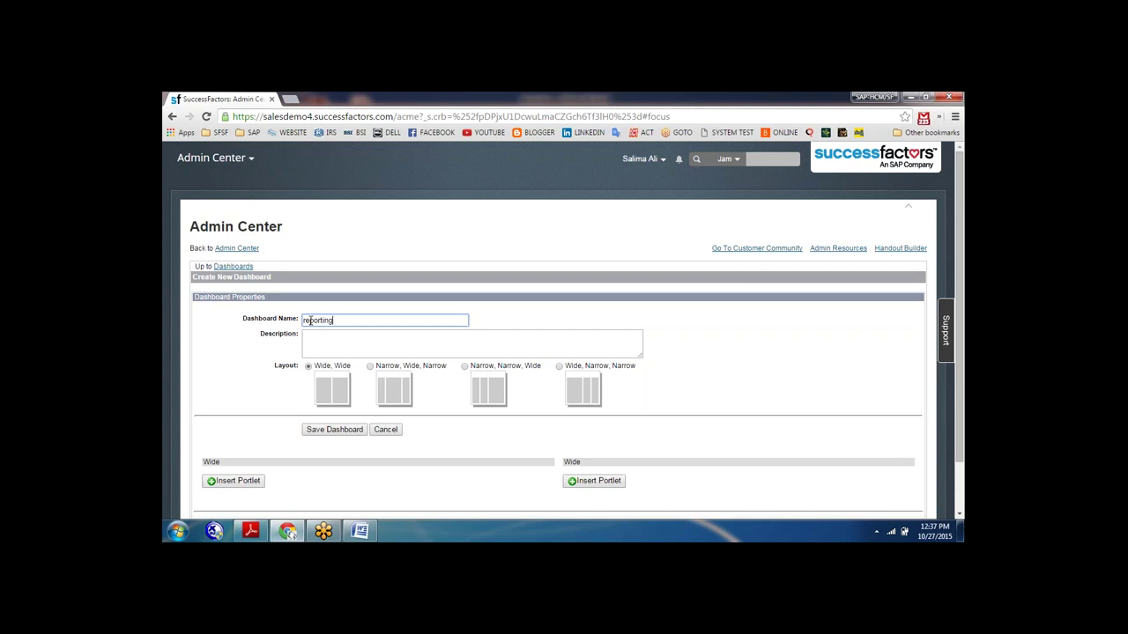
Step: Set the new dashboard's layout to Narrow, Narrow, Wide, leaving the description empty
{"action": "left_click", "coordinate": [327, 337]}
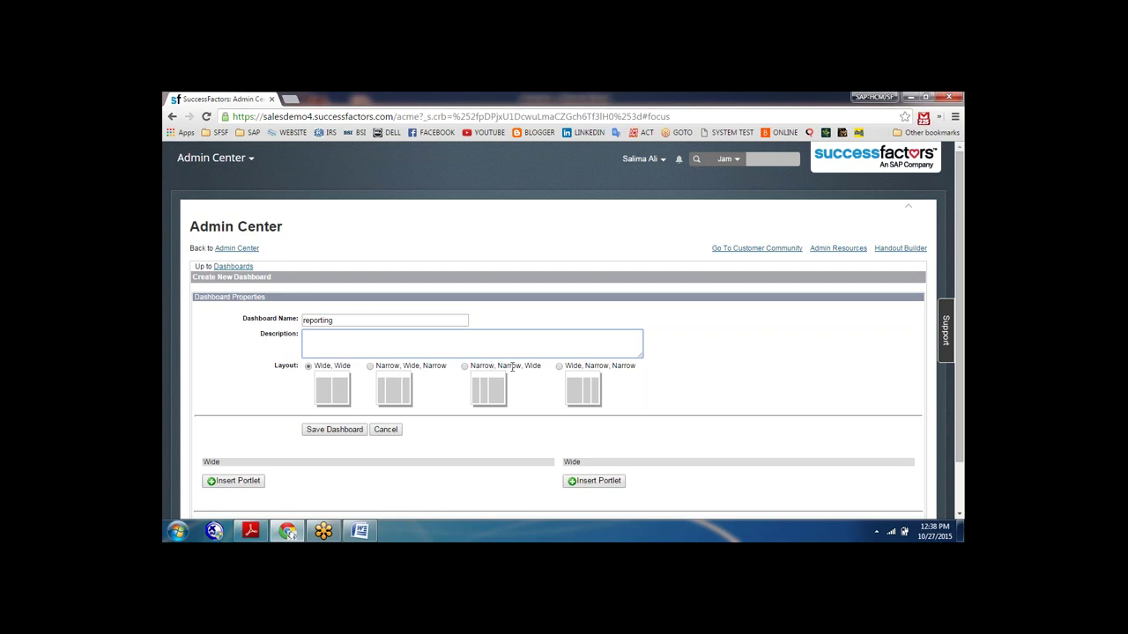
{"action": "left_click", "coordinate": [466, 367]}
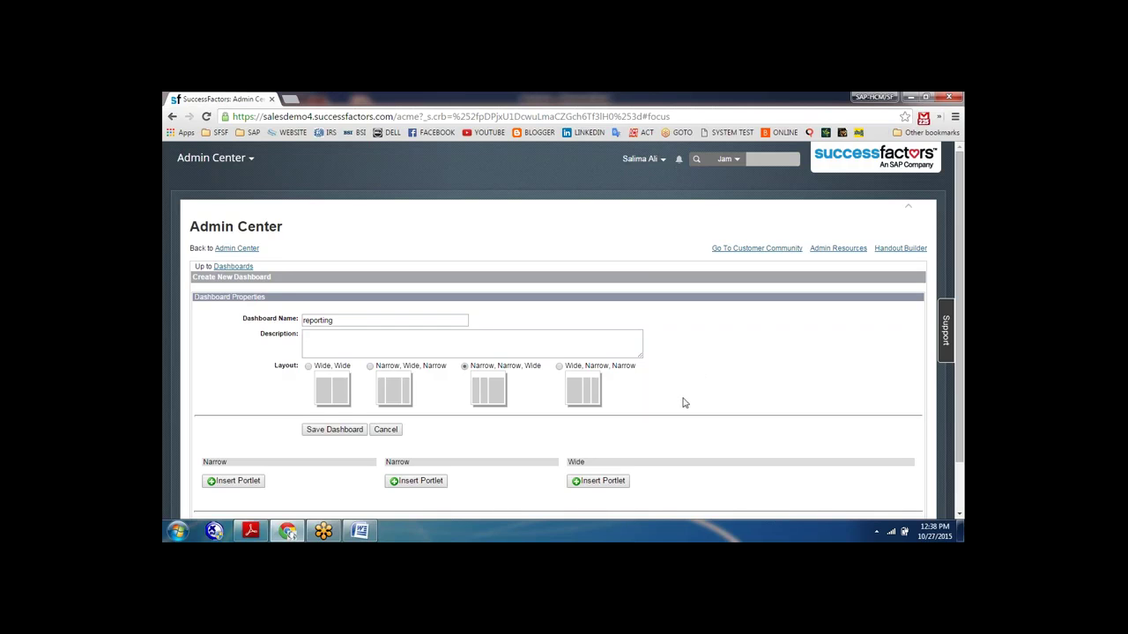
Step: Open the portlet list for the first narrow column and examine the available portlets in each category and the column widths they support
{"action": "scroll", "coordinate": [683, 403], "scroll_direction": "down", "scroll_amount": 1}
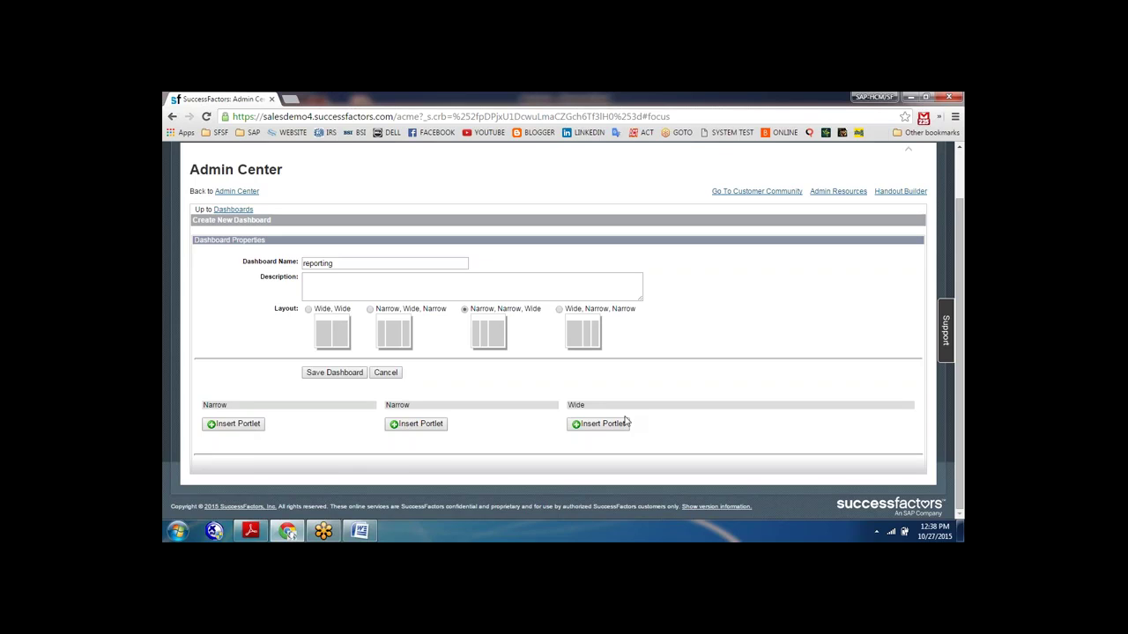
{"action": "left_click", "coordinate": [235, 424]}
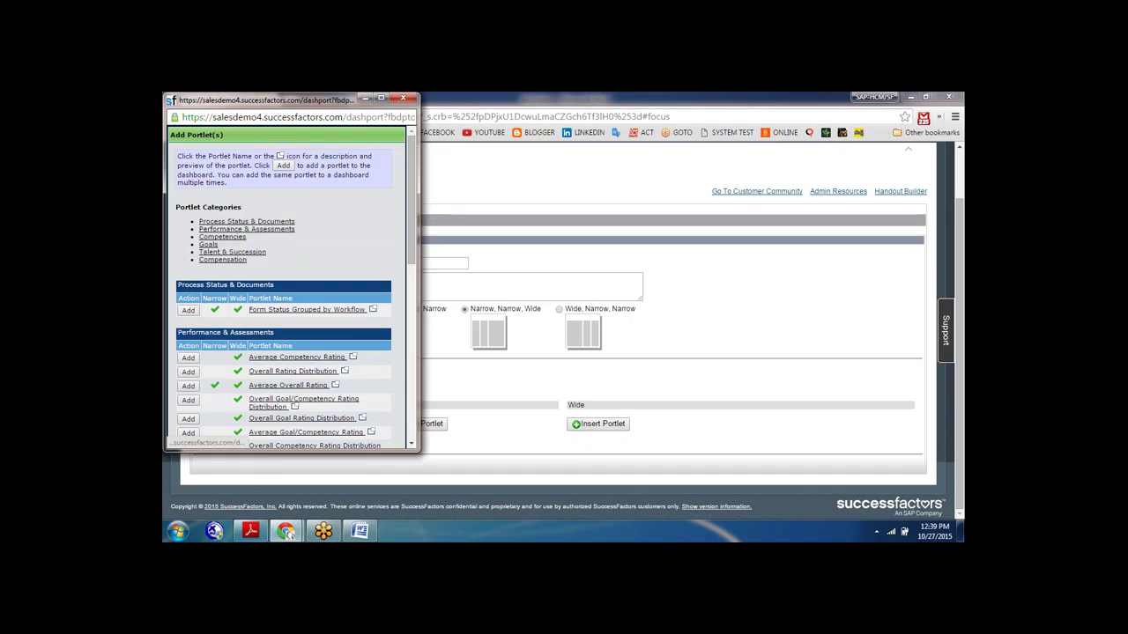
{"action": "left_click", "coordinate": [411, 448]}
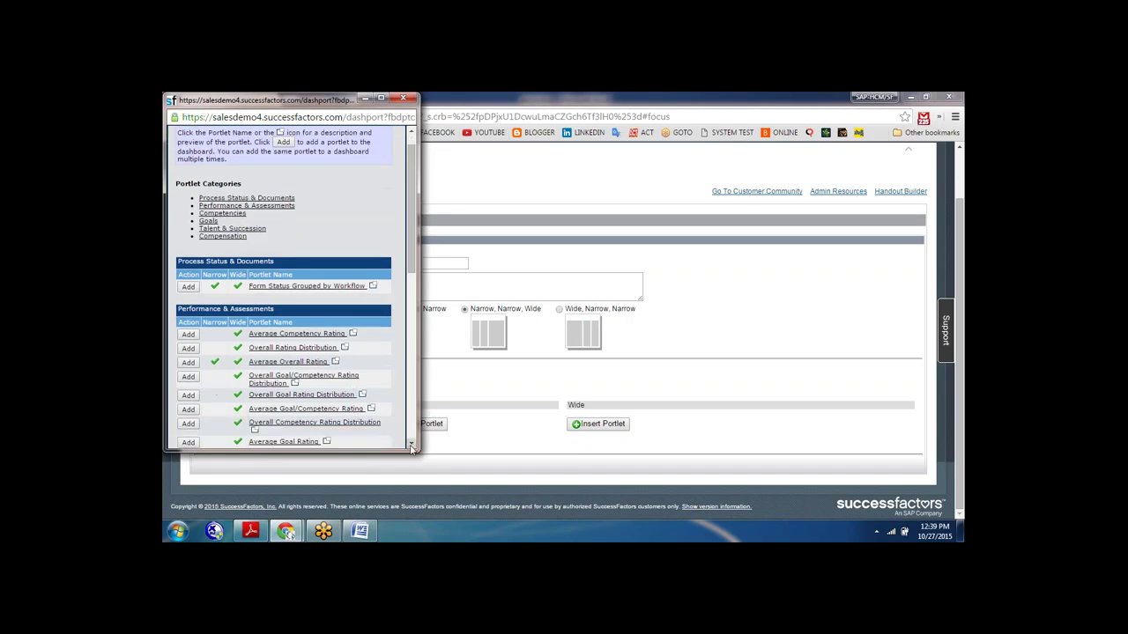
{"action": "left_click", "coordinate": [410, 447]}
{"action": "left_click", "coordinate": [410, 447]}
{"action": "left_click", "coordinate": [411, 447]}
{"action": "left_click", "coordinate": [410, 447]}
{"action": "left_click", "coordinate": [411, 448]}
{"action": "left_click", "coordinate": [411, 447]}
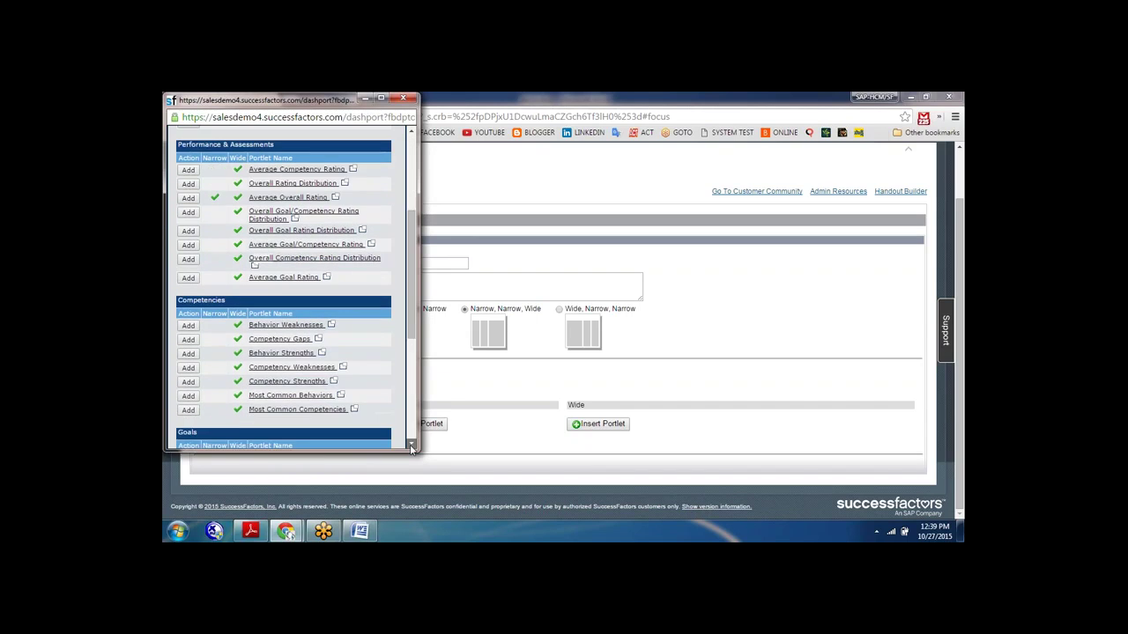
{"action": "left_click", "coordinate": [411, 448]}
{"action": "left_click", "coordinate": [411, 447]}
{"action": "left_click", "coordinate": [410, 448]}
{"action": "left_click", "coordinate": [410, 448]}
{"action": "left_click", "coordinate": [411, 448]}
{"action": "left_click", "coordinate": [411, 448]}
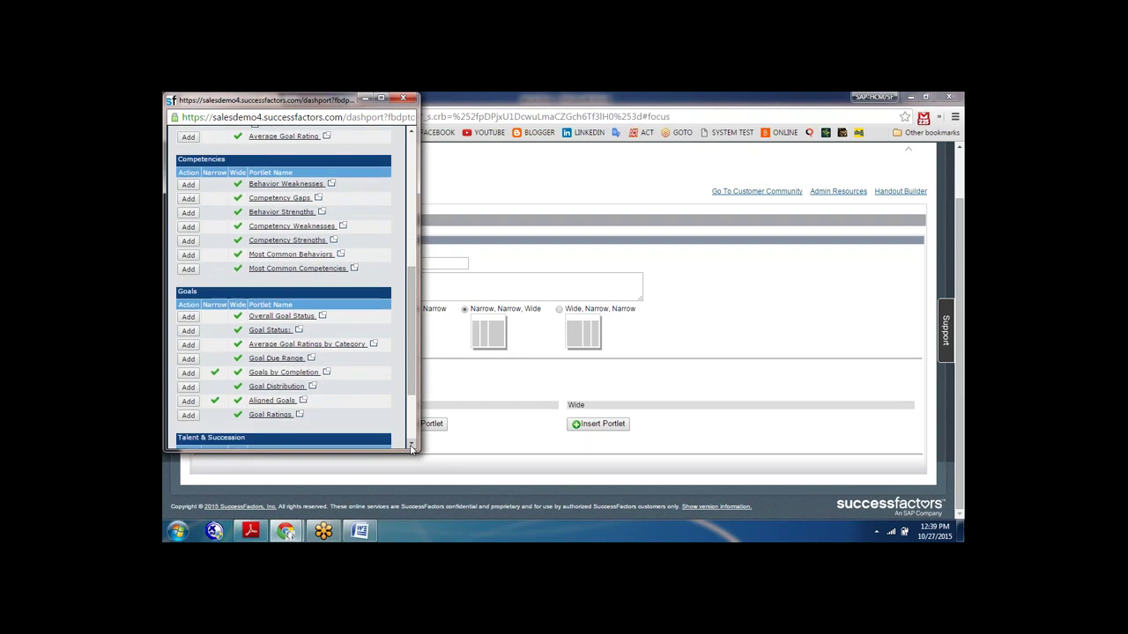
{"action": "left_click", "coordinate": [410, 447]}
{"action": "left_click", "coordinate": [410, 448]}
{"action": "left_click", "coordinate": [411, 448]}
{"action": "left_click", "coordinate": [410, 448]}
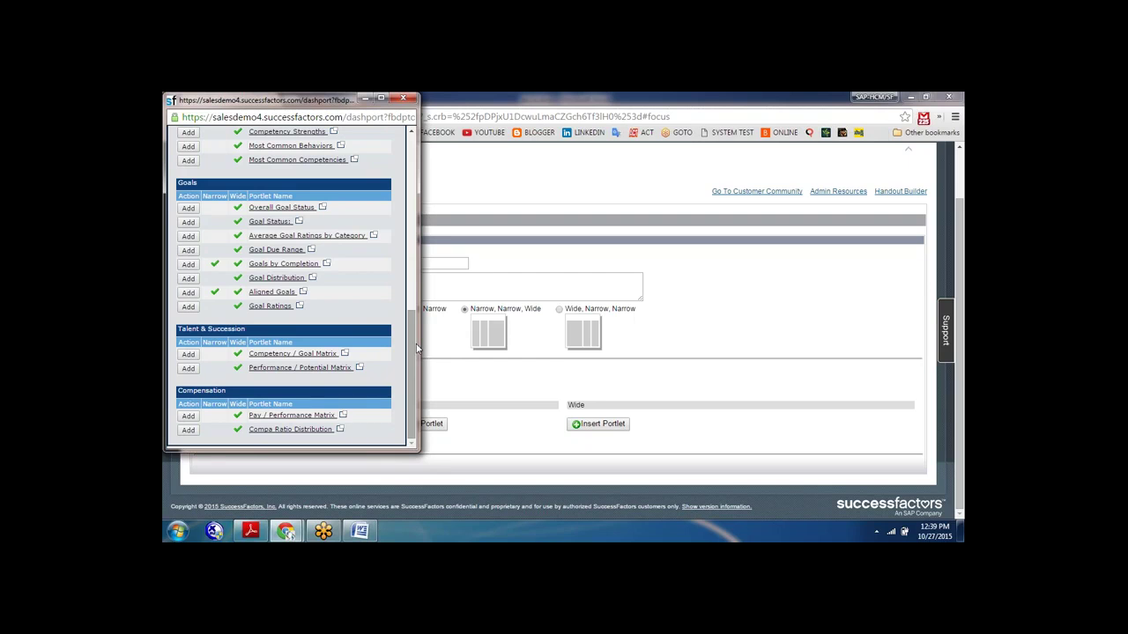
{"action": "left_click", "coordinate": [411, 173]}
{"action": "left_click", "coordinate": [411, 172]}
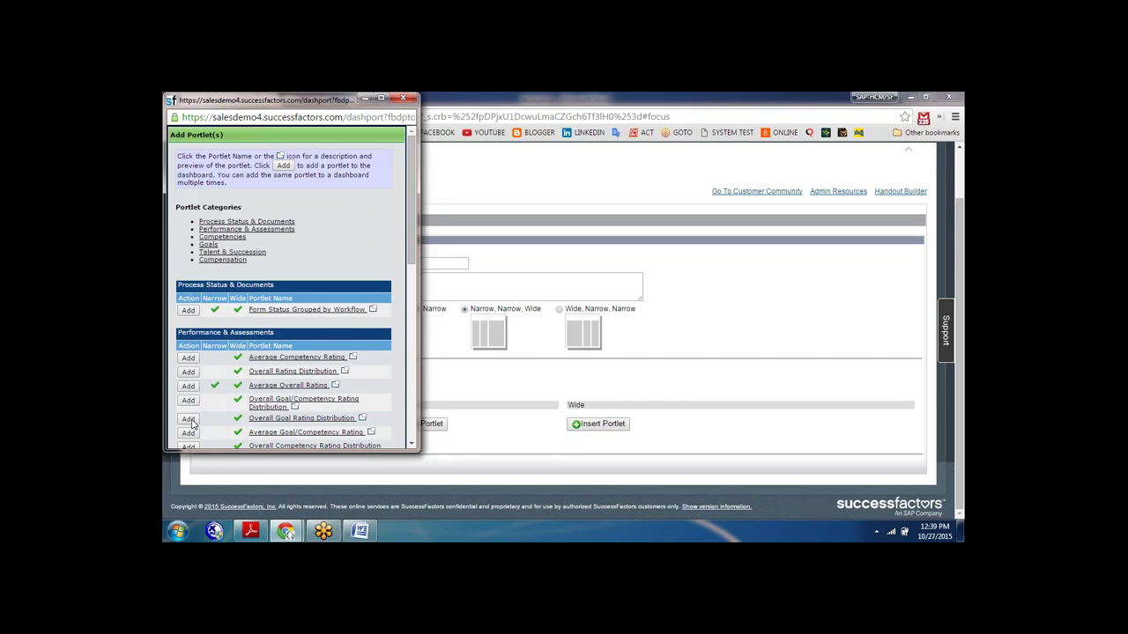
Step: Preview the Overall Goal Rating Distribution portlet, look through the other portlets, and close the list without adding any
{"action": "left_click", "coordinate": [277, 420]}
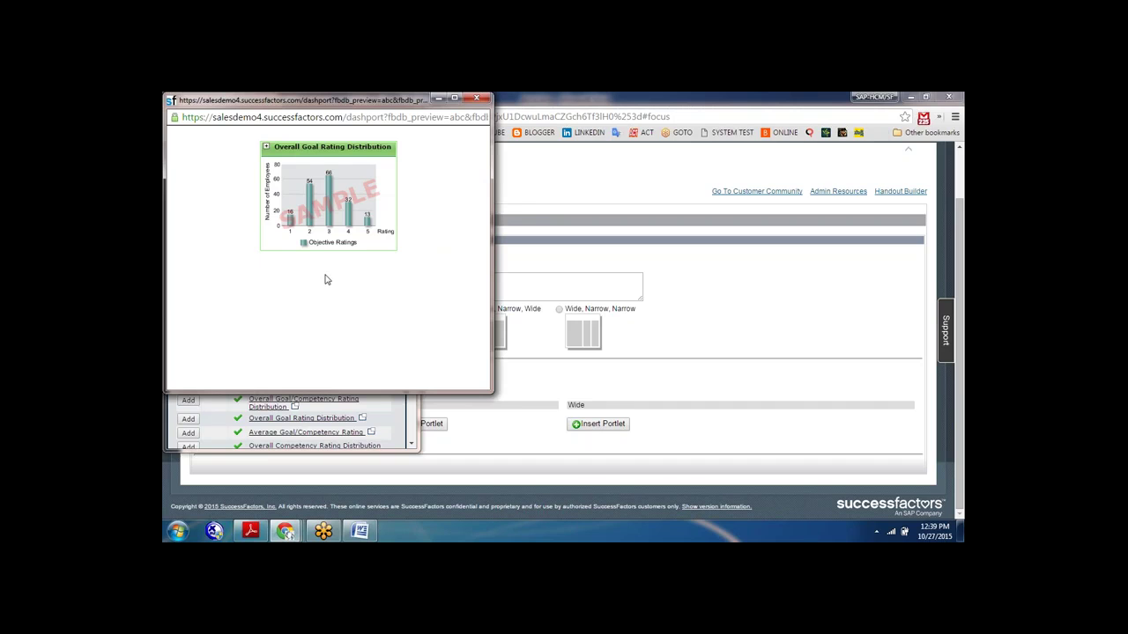
{"action": "left_click", "coordinate": [481, 100]}
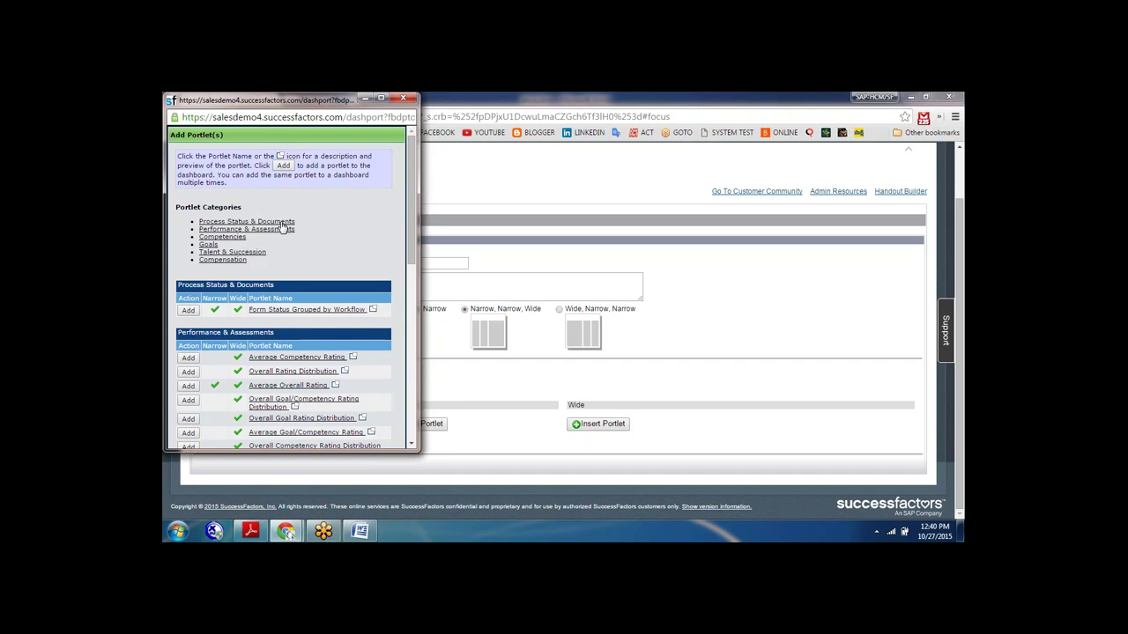
{"action": "scroll", "coordinate": [291, 227], "scroll_direction": "down", "scroll_amount": 2}
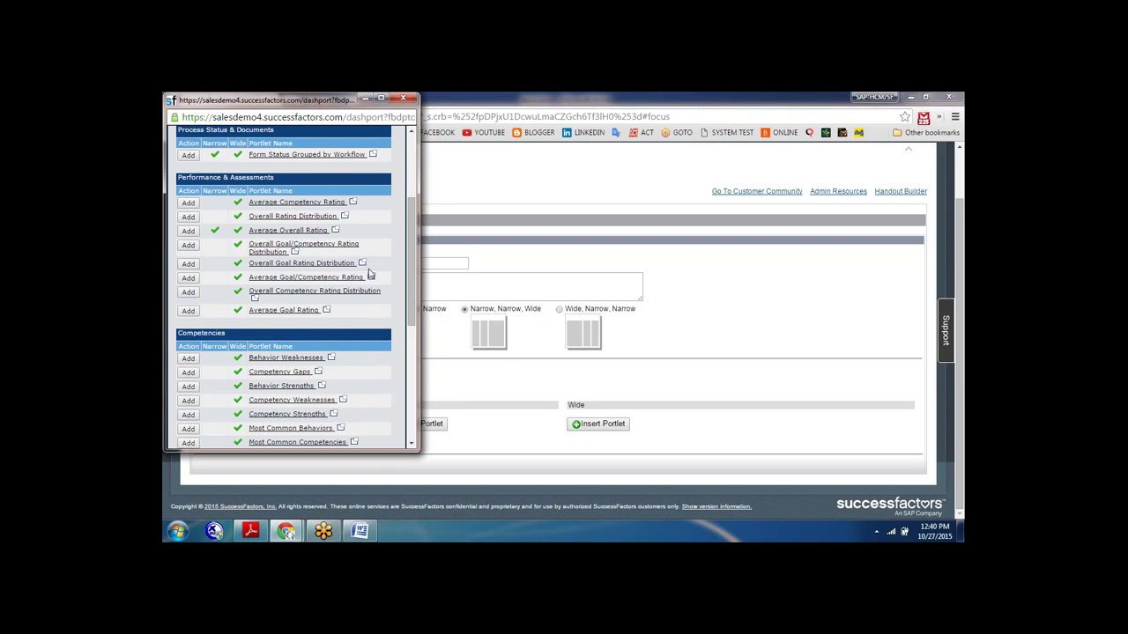
{"action": "left_click_drag", "start_coordinate": [412, 284], "coordinate": [411, 397]}
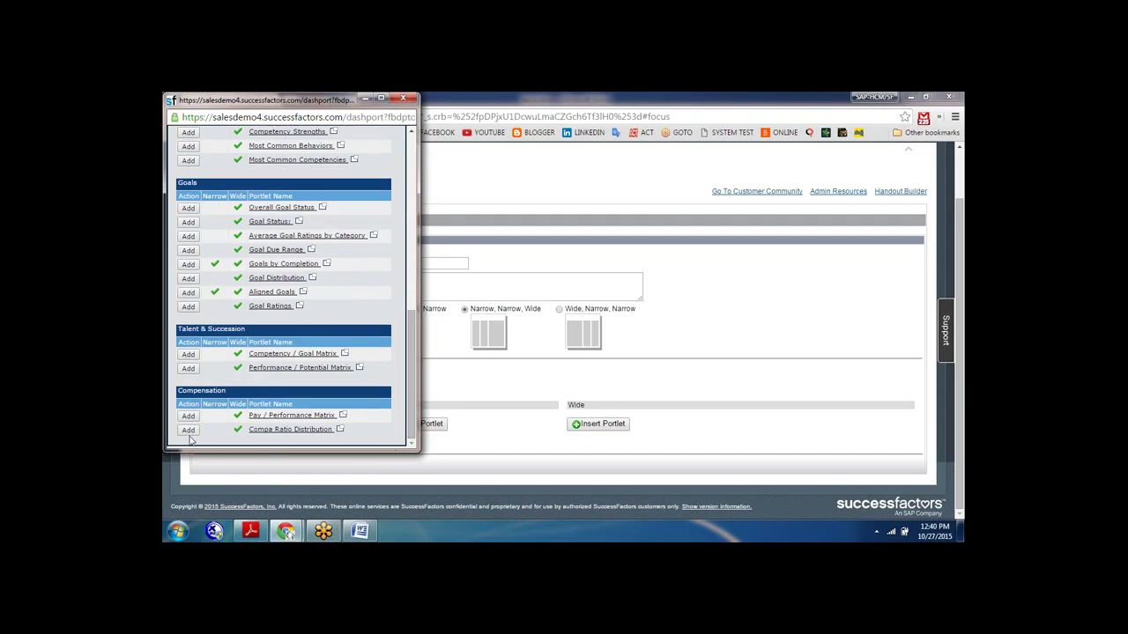
{"action": "left_click", "coordinate": [403, 98]}
Step: Insert the Average Overall Rating portlet in the second narrow column
{"action": "left_click", "coordinate": [426, 424]}
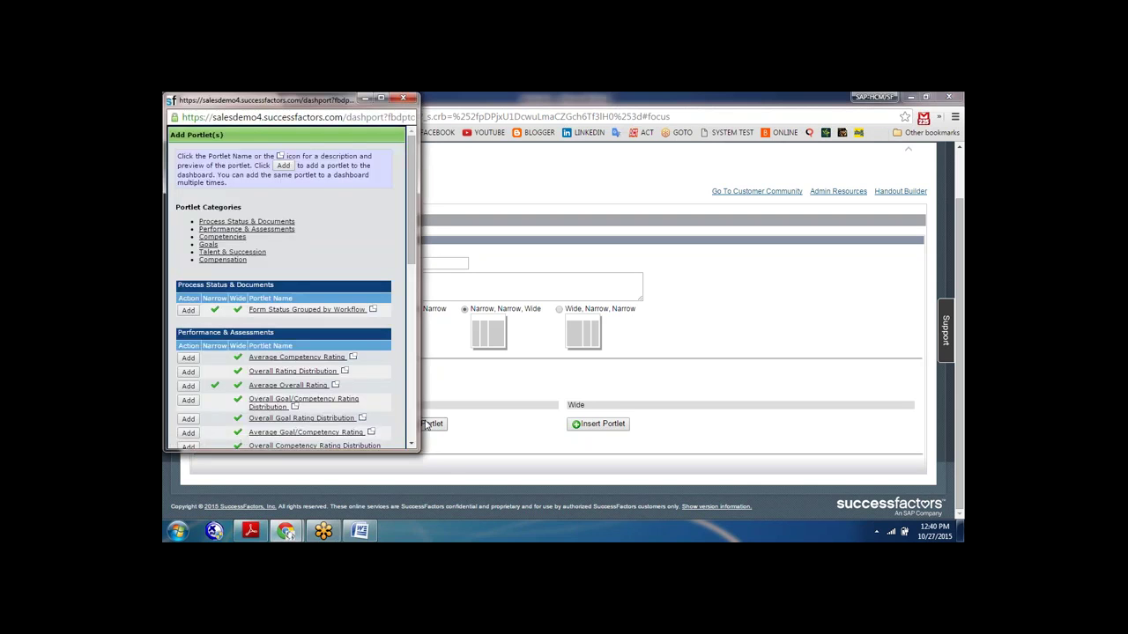
{"action": "left_click", "coordinate": [407, 100]}
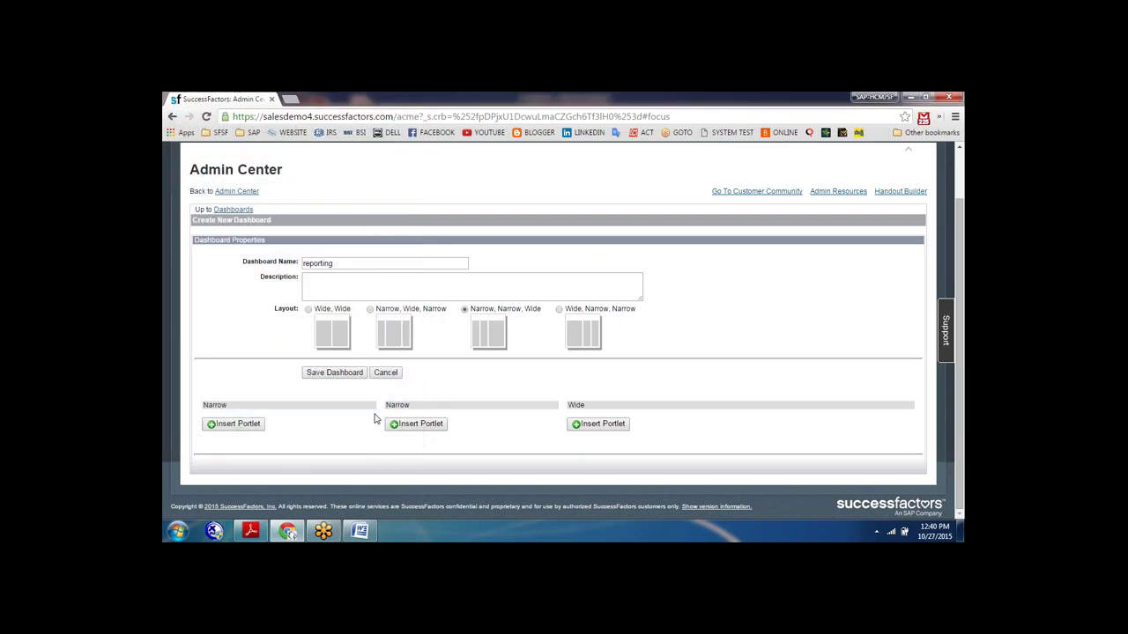
{"action": "left_click", "coordinate": [409, 429]}
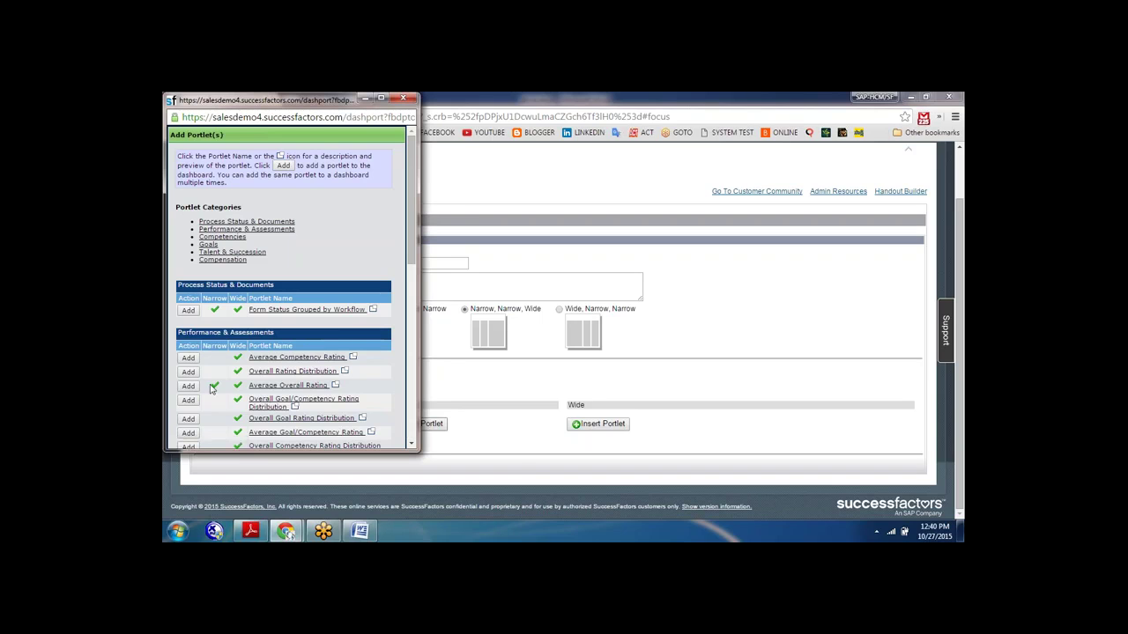
{"action": "left_click", "coordinate": [189, 385]}
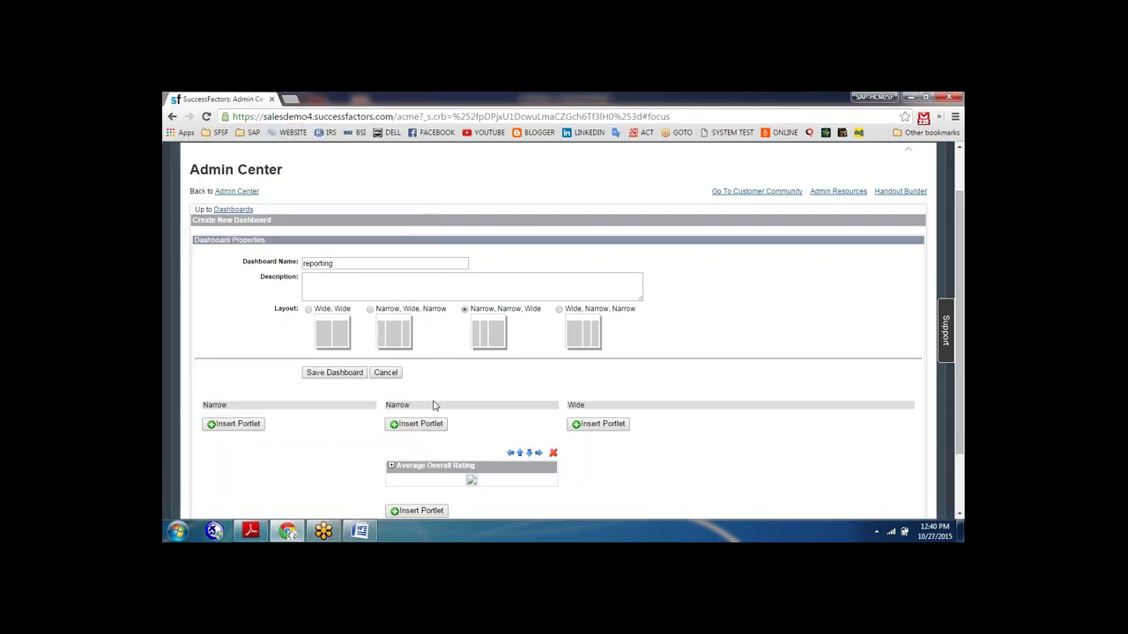
Step: Insert the Goals by Completion portlet in the first narrow column and the Average Competency Rating portlet in the wide column
{"action": "left_click", "coordinate": [234, 429]}
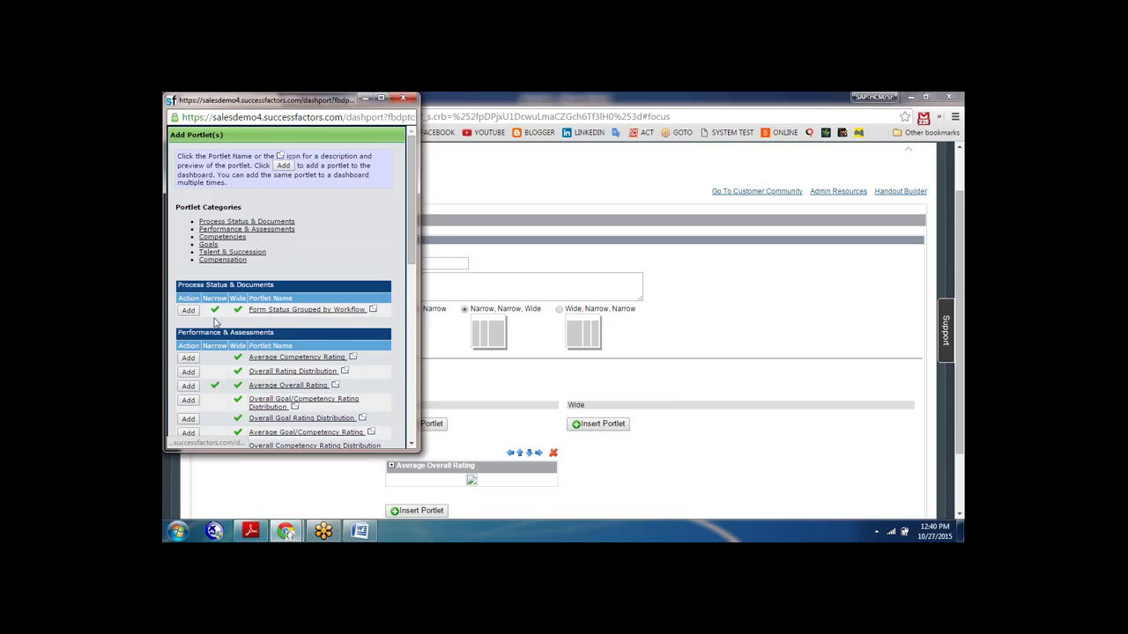
{"action": "left_click", "coordinate": [230, 261]}
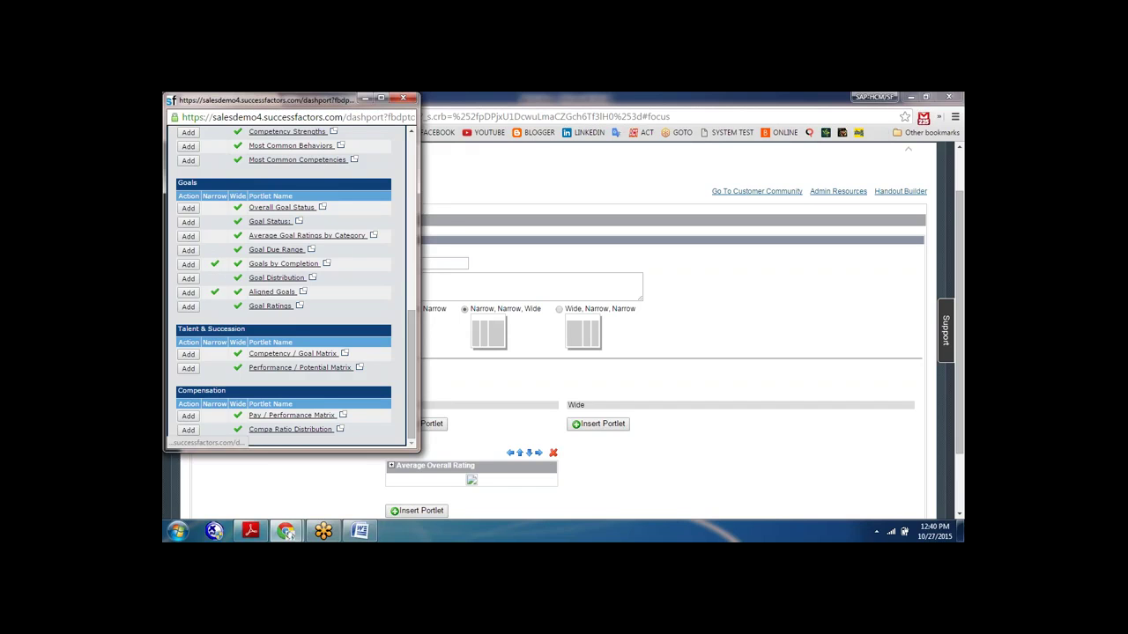
{"action": "left_click", "coordinate": [189, 265]}
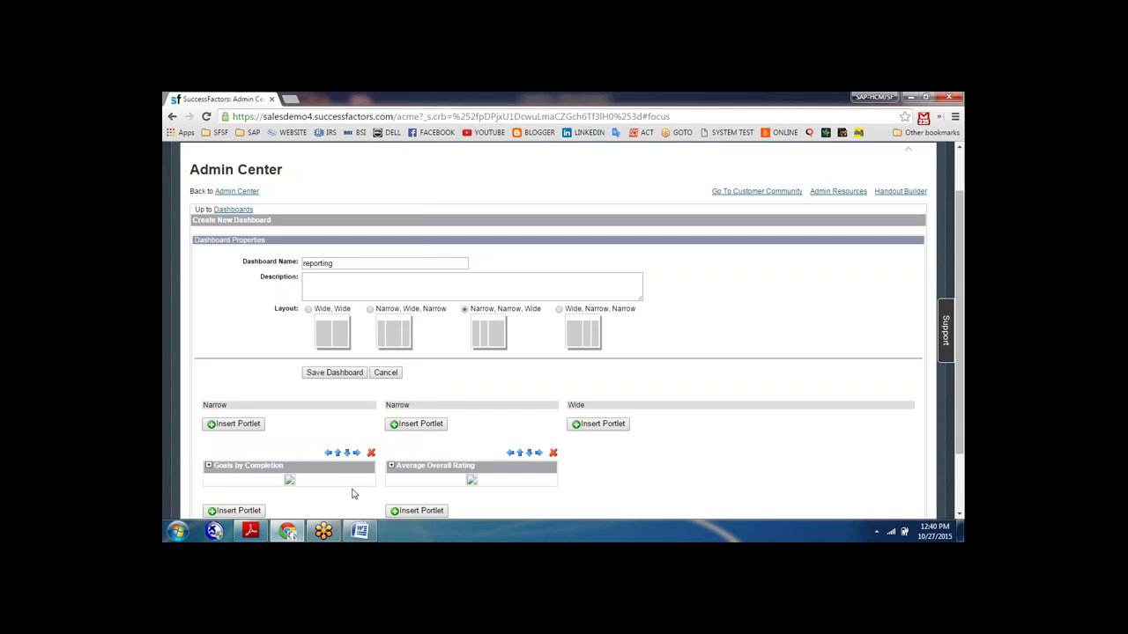
{"action": "left_click", "coordinate": [602, 423]}
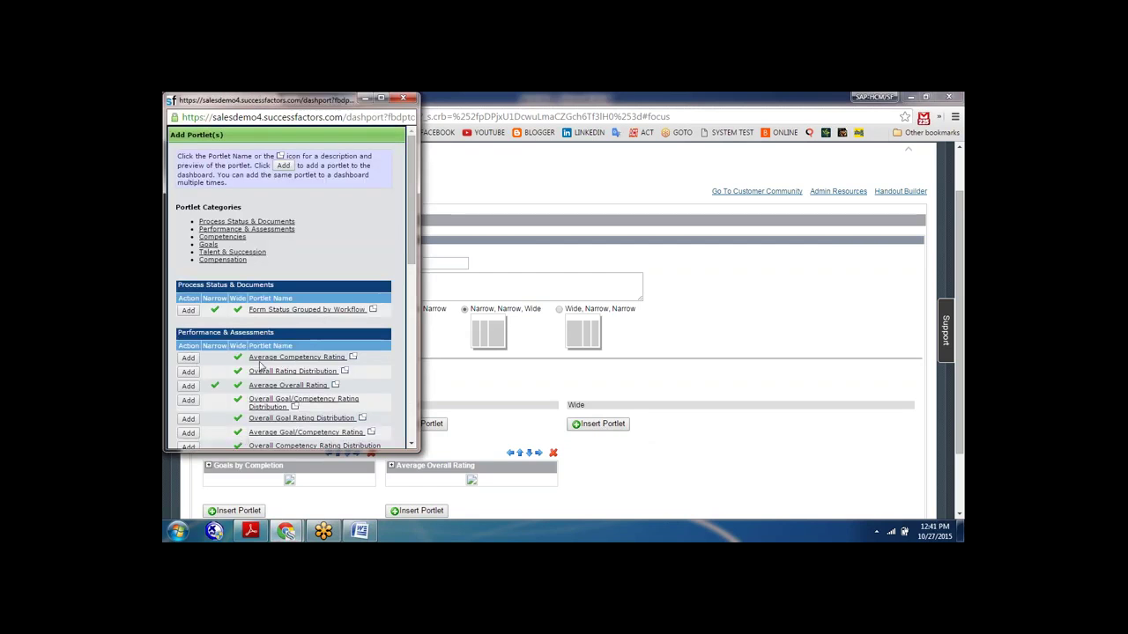
{"action": "left_click", "coordinate": [187, 358]}
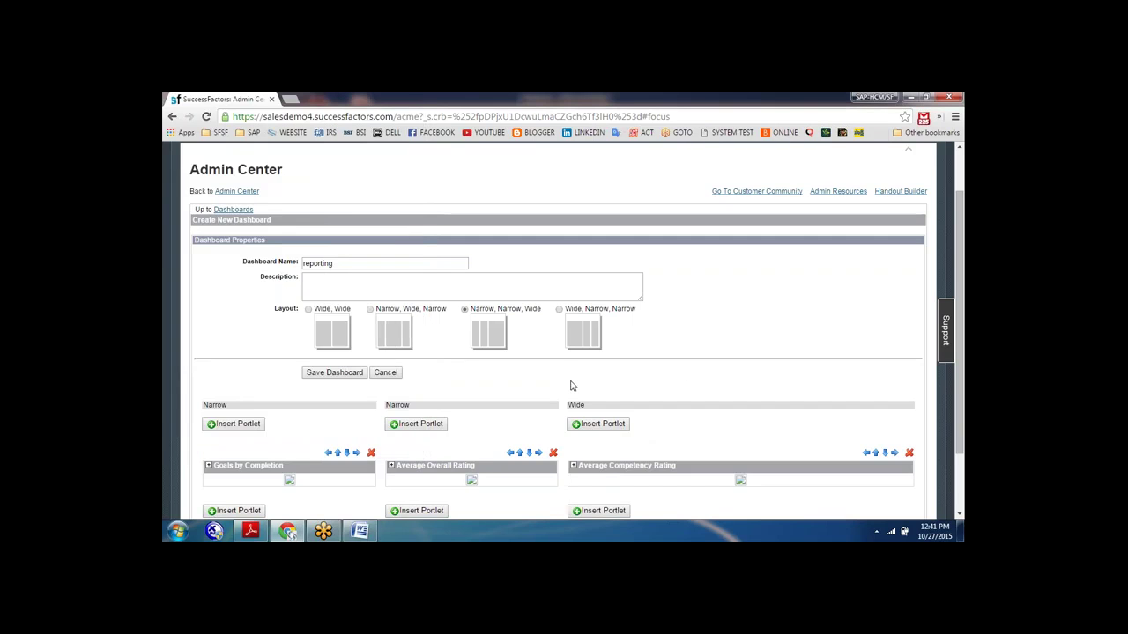
Step: Try moving the Goals by Completion portlet across the second narrow and wide columns, and return it to the first narrow column
{"action": "scroll", "coordinate": [689, 374], "scroll_direction": "down", "scroll_amount": 2}
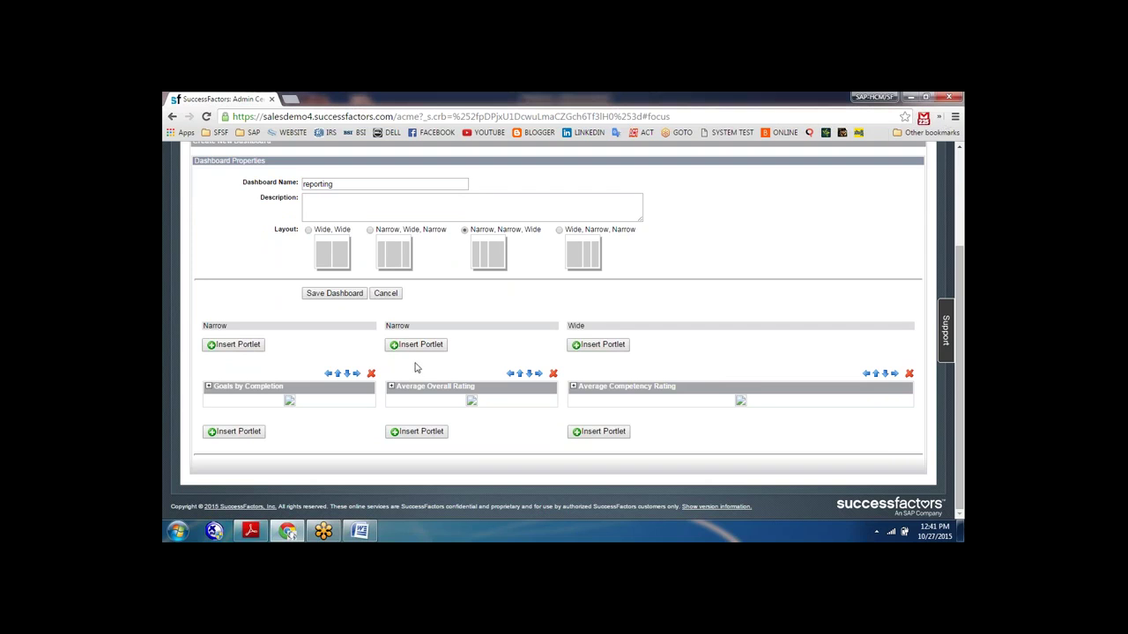
{"action": "left_click", "coordinate": [356, 373]}
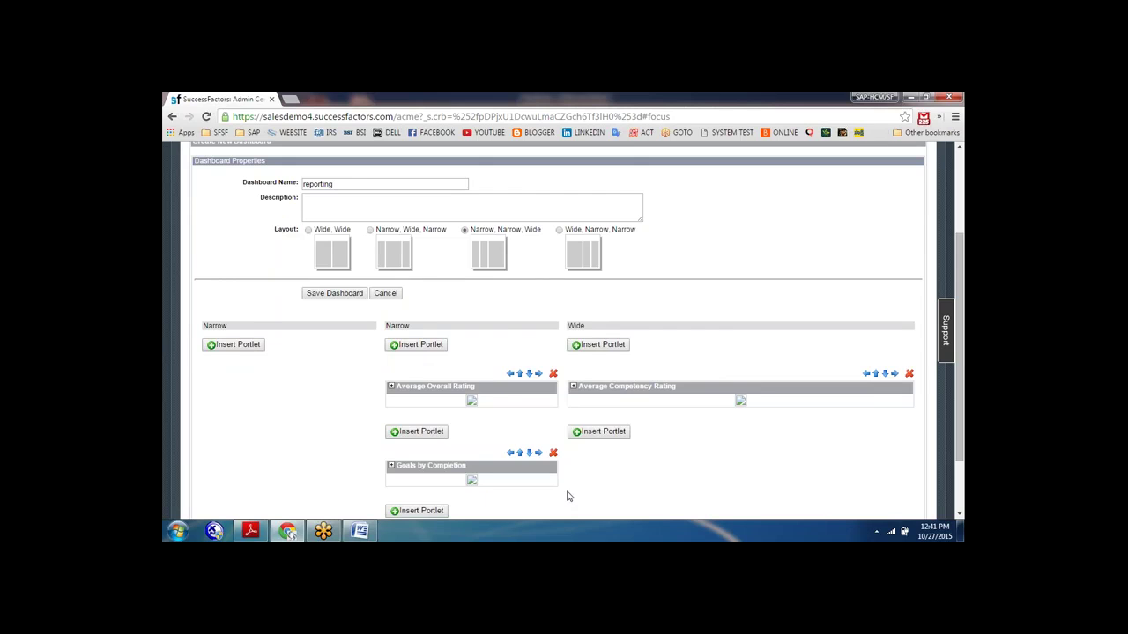
{"action": "scroll", "coordinate": [666, 425], "scroll_direction": "down", "scroll_amount": 2}
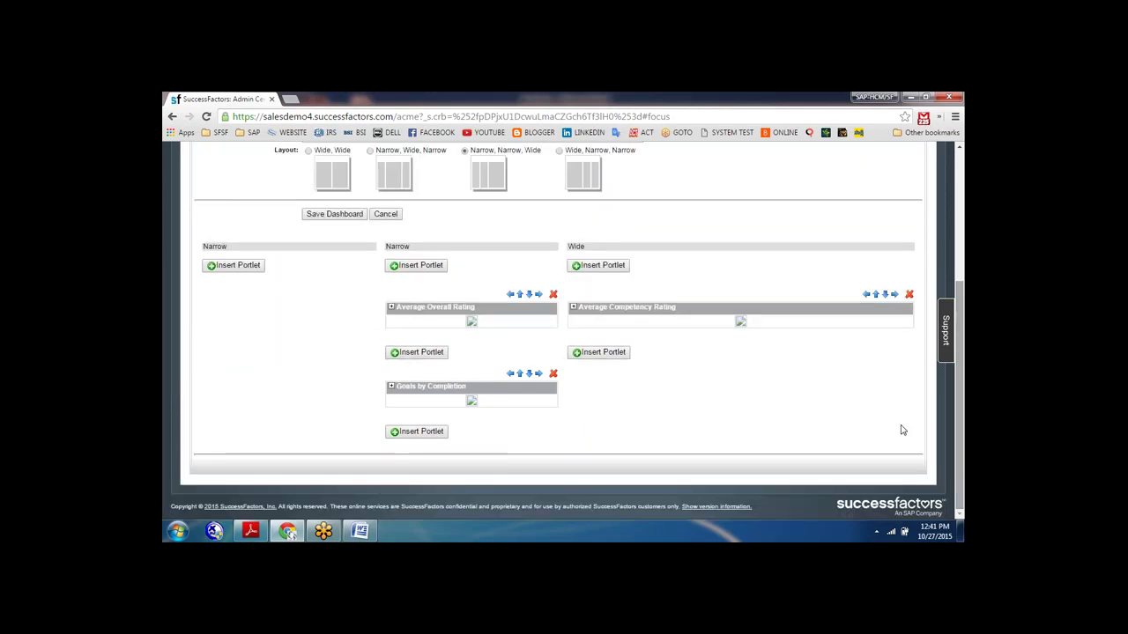
{"action": "left_click", "coordinate": [510, 373]}
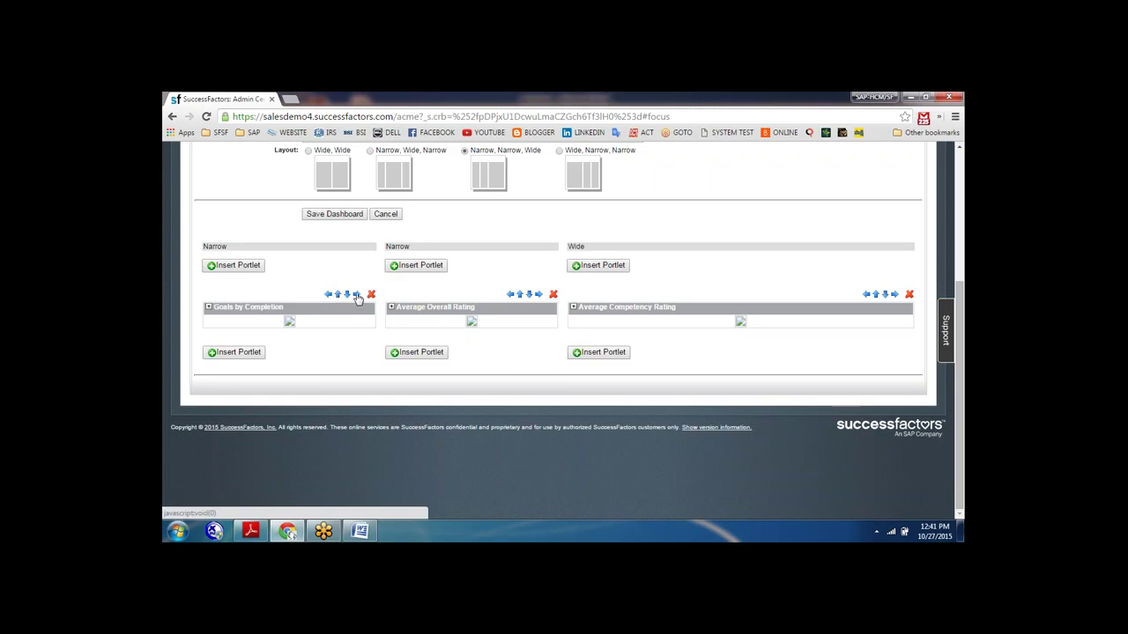
{"action": "left_click", "coordinate": [356, 295]}
{"action": "left_click", "coordinate": [539, 373]}
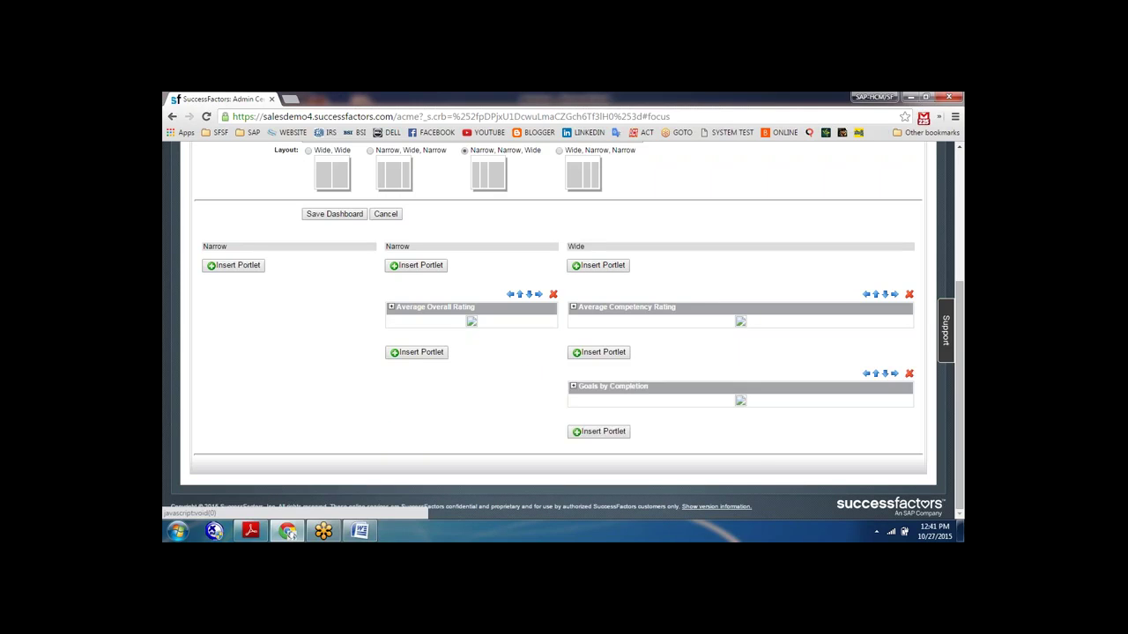
{"action": "left_click", "coordinate": [866, 376]}
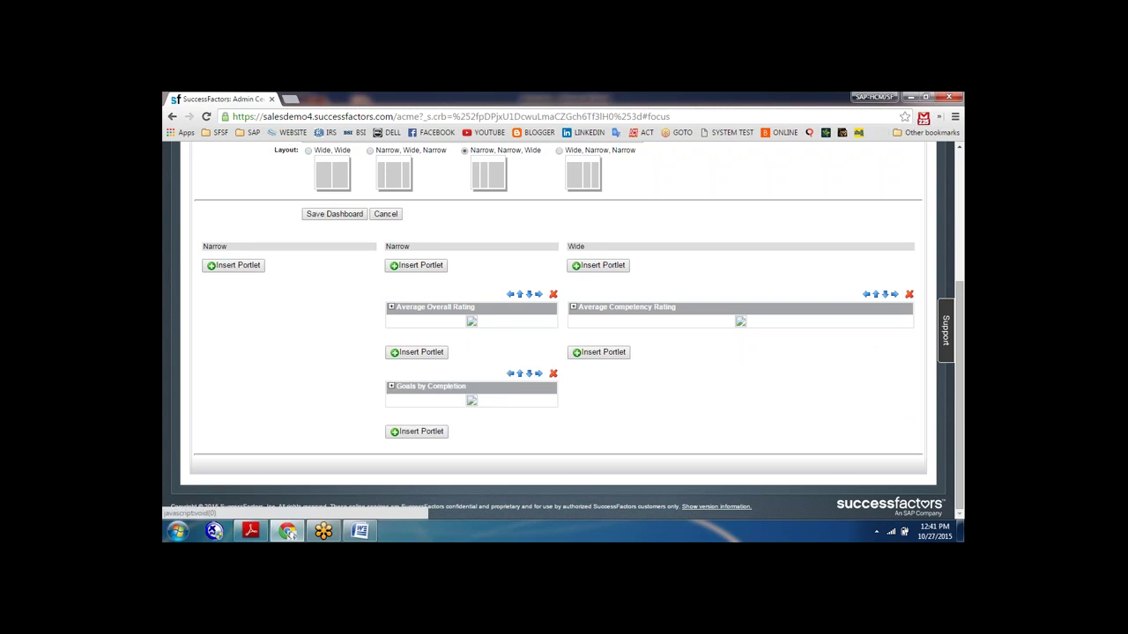
{"action": "left_click", "coordinate": [509, 375]}
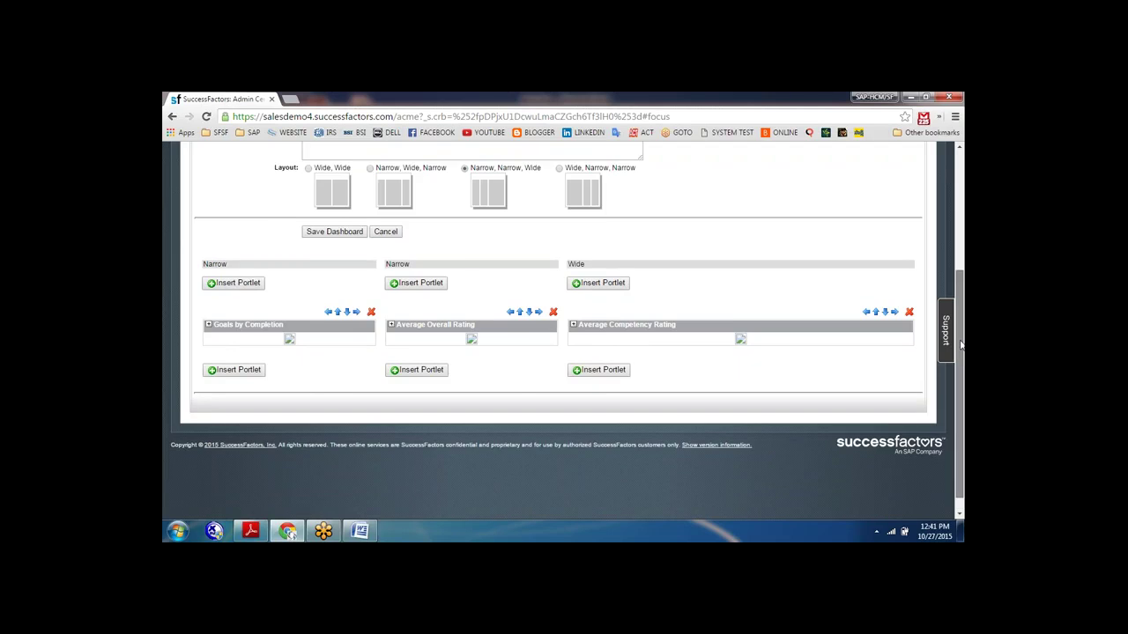
Step: Save the new dashboard and reopen reporting from the dashboards list to check its portlets
{"action": "scroll", "coordinate": [471, 365], "scroll_direction": "up", "scroll_amount": 3}
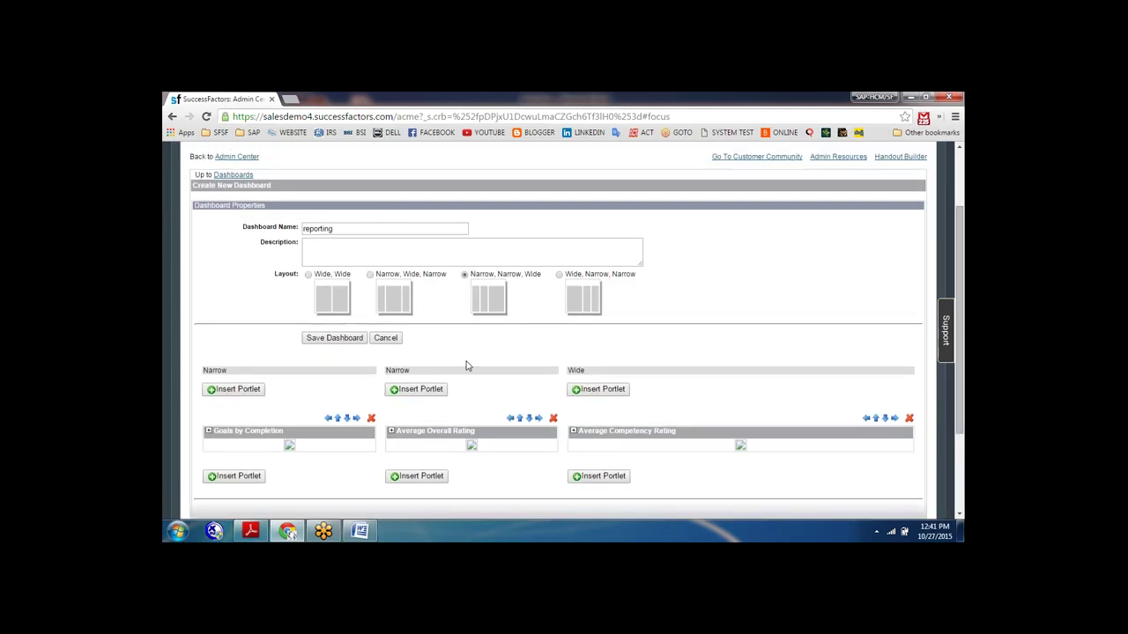
{"action": "left_click", "coordinate": [326, 343]}
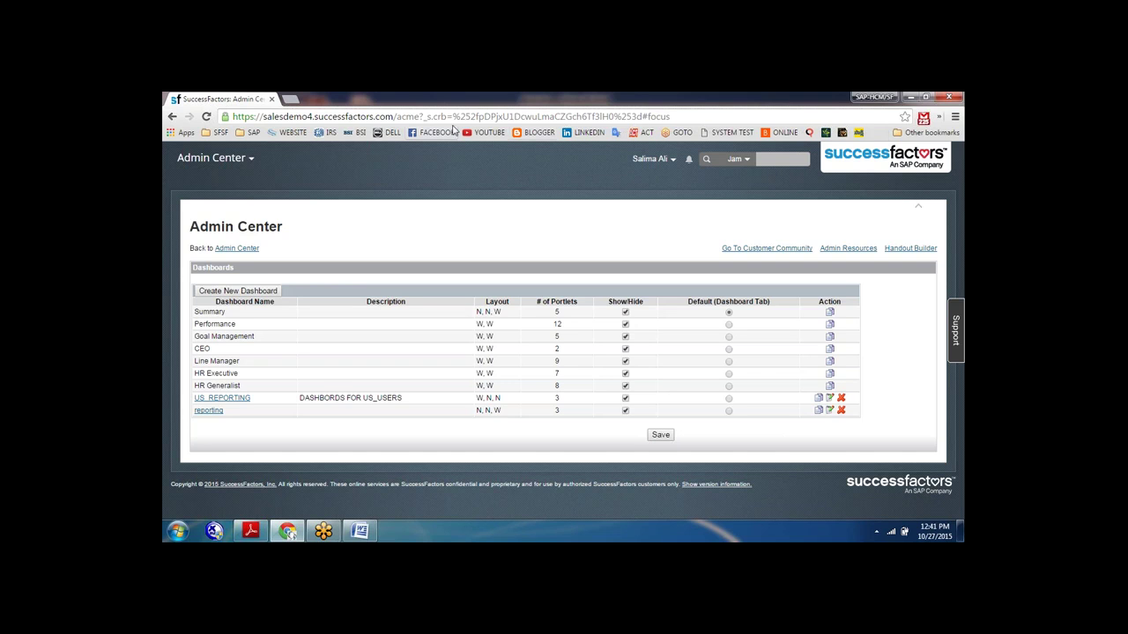
{"action": "left_click", "coordinate": [207, 411]}
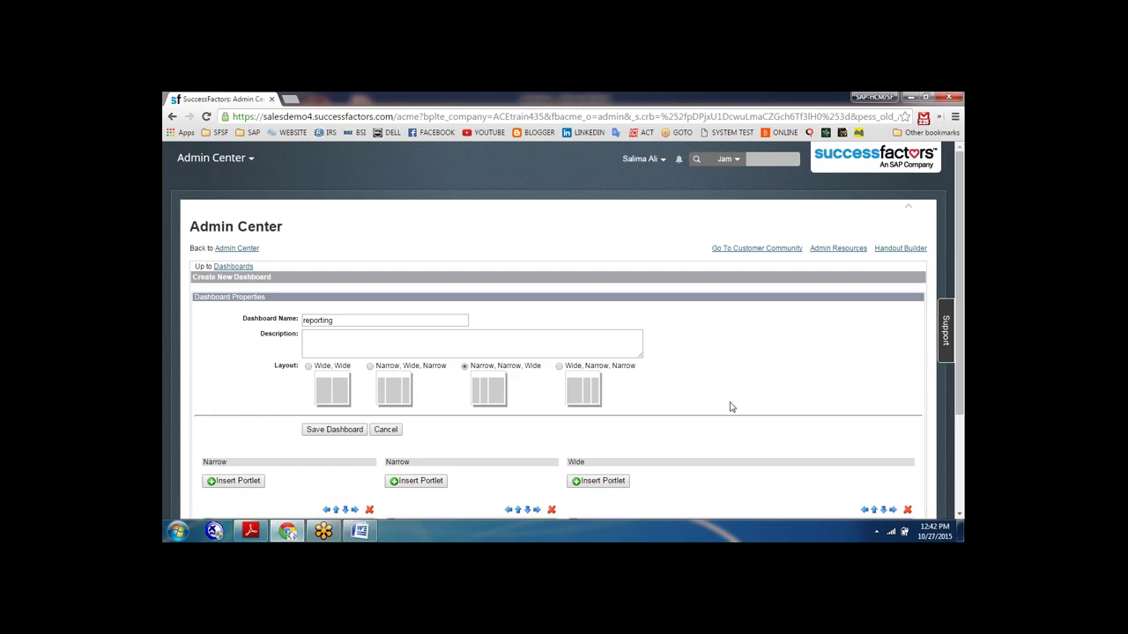
{"action": "scroll", "coordinate": [729, 407], "scroll_direction": "down", "scroll_amount": 3}
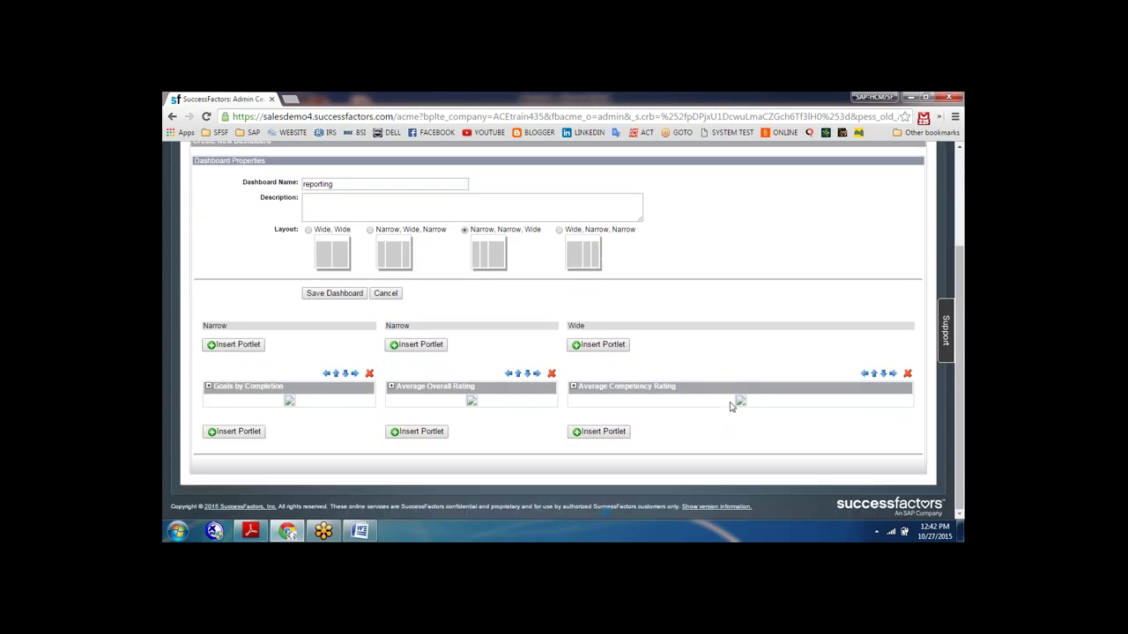
Step: Enter "reproting" as the description of the reporting dashboard and save the dashboard
{"action": "scroll", "coordinate": [730, 407], "scroll_direction": "up", "scroll_amount": 3}
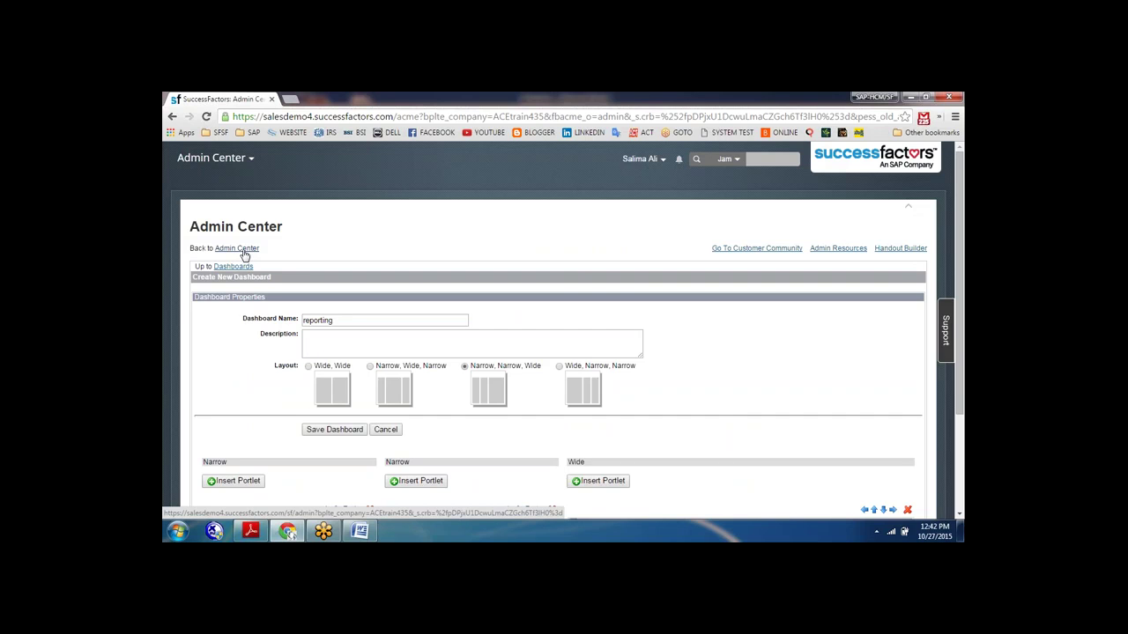
{"action": "left_click", "coordinate": [320, 345]}
{"action": "type", "text": "r"}
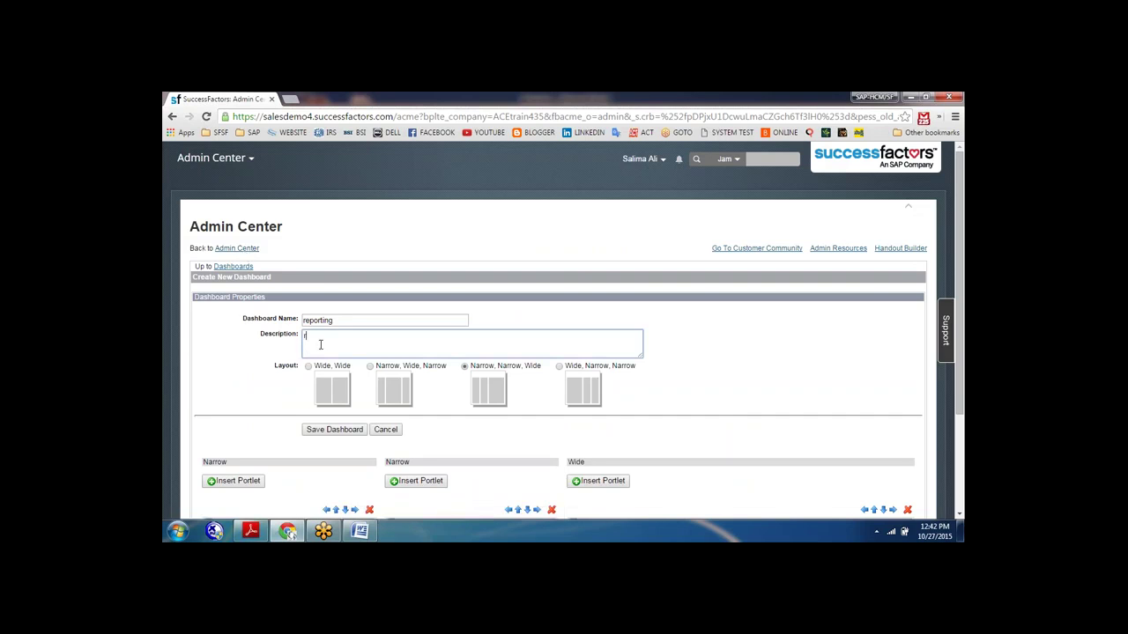
{"action": "type", "text": "eproting"}
{"action": "left_click", "coordinate": [323, 433]}
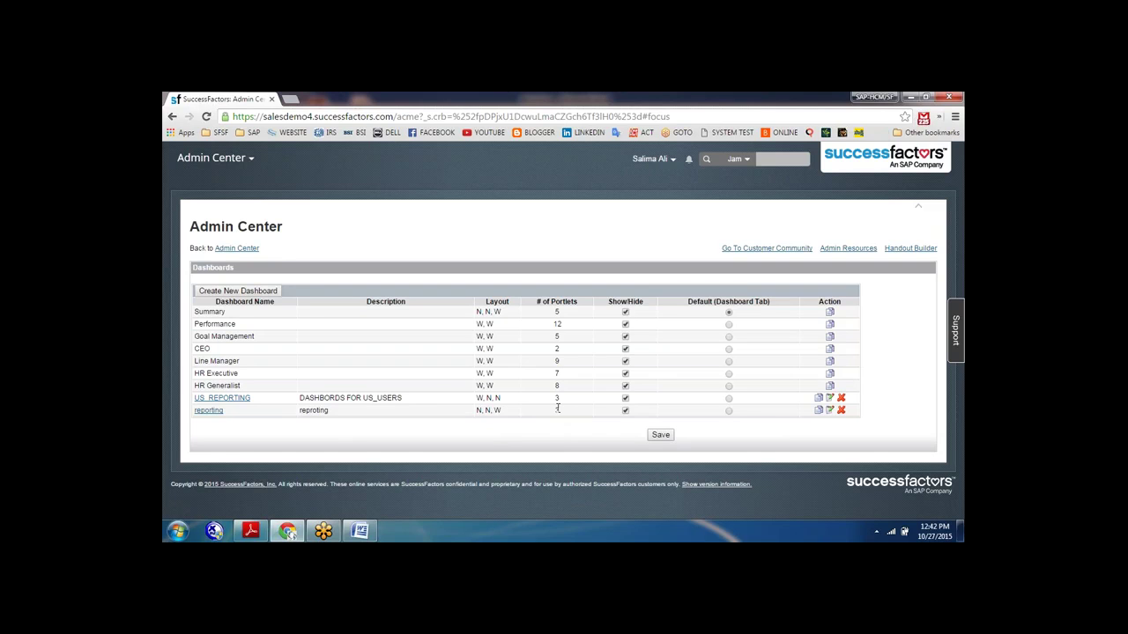
Step: Try reporting as the default dashboard, set the default back to Summary, and save the dashboards list
{"action": "left_click", "coordinate": [728, 410]}
{"action": "left_click", "coordinate": [728, 313]}
{"action": "left_click", "coordinate": [661, 444]}
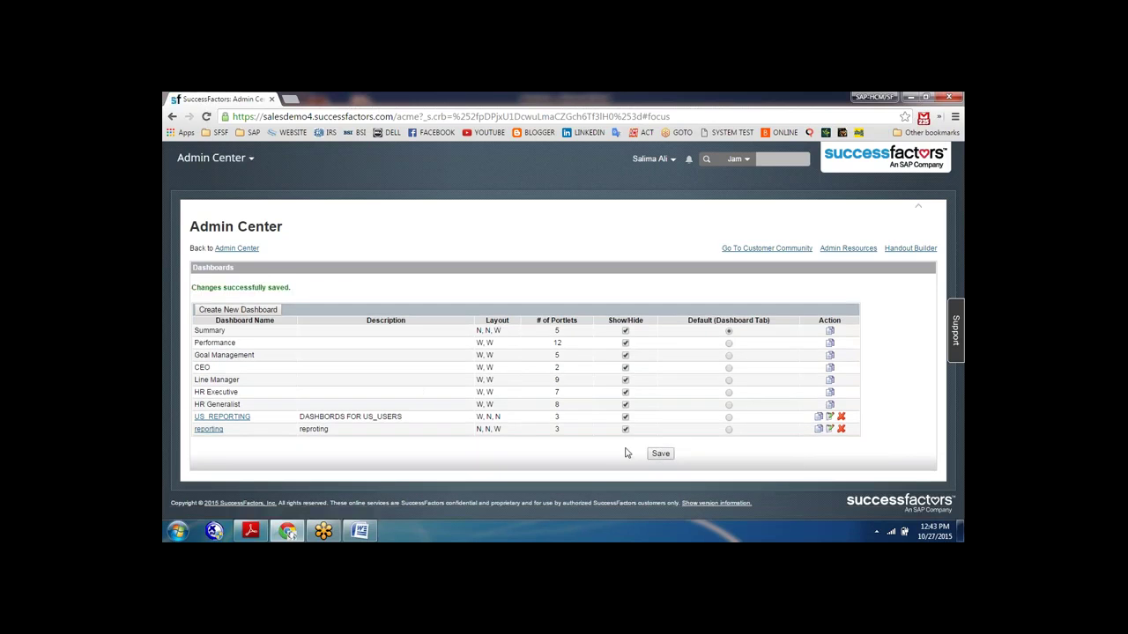
Step: Go to the Reports module and display the reporting dashboard to view its portlets
{"action": "left_click", "coordinate": [250, 160]}
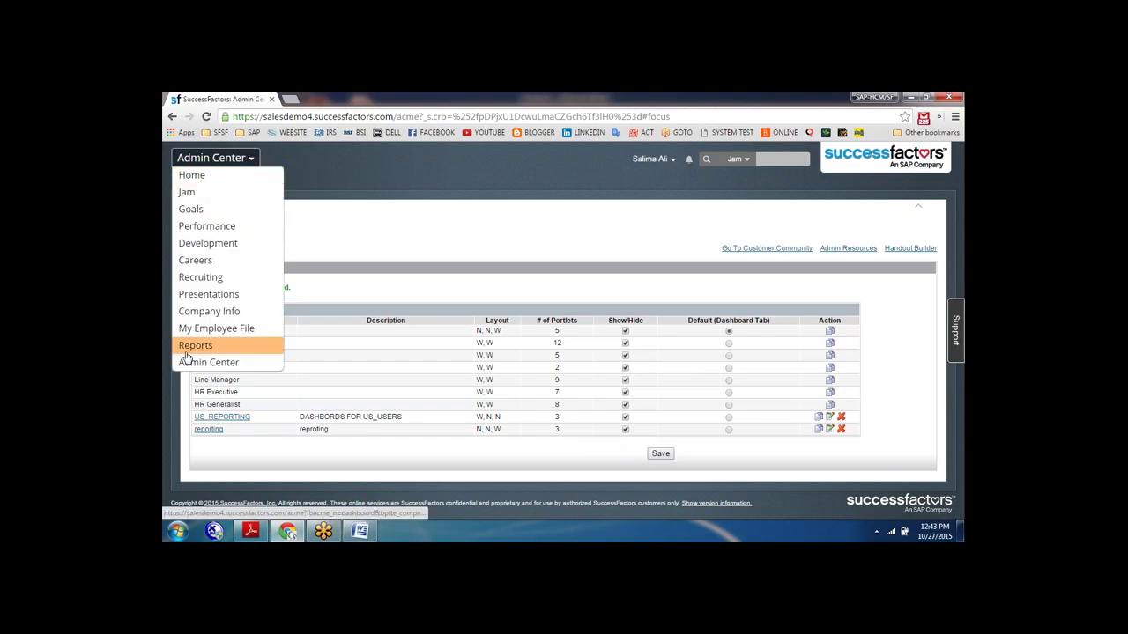
{"action": "left_click", "coordinate": [185, 346]}
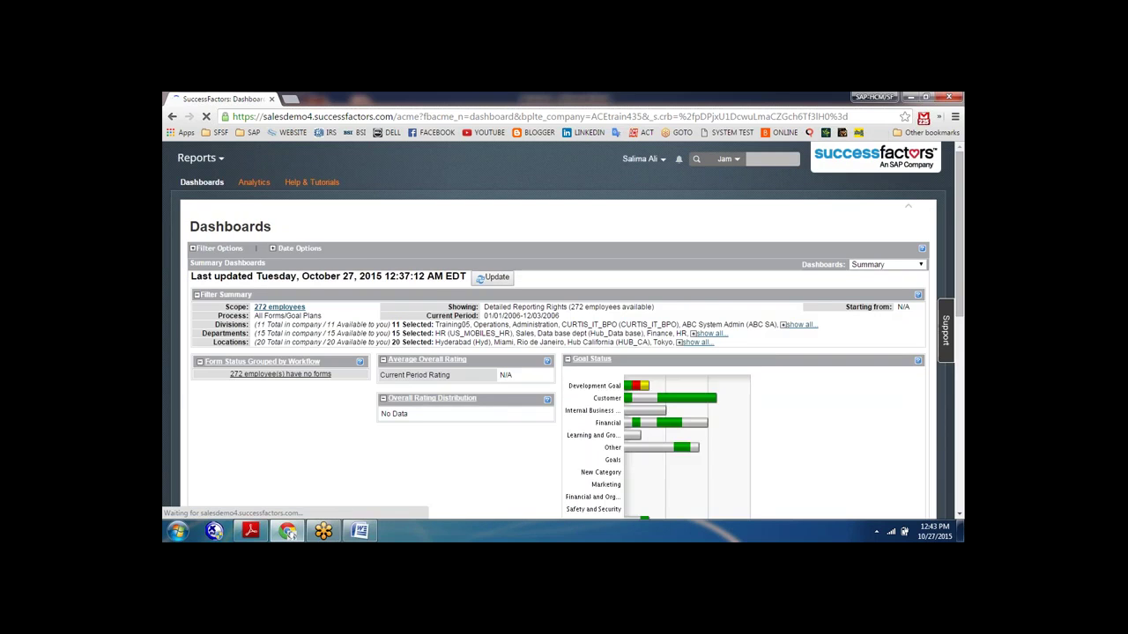
{"action": "left_click", "coordinate": [203, 183]}
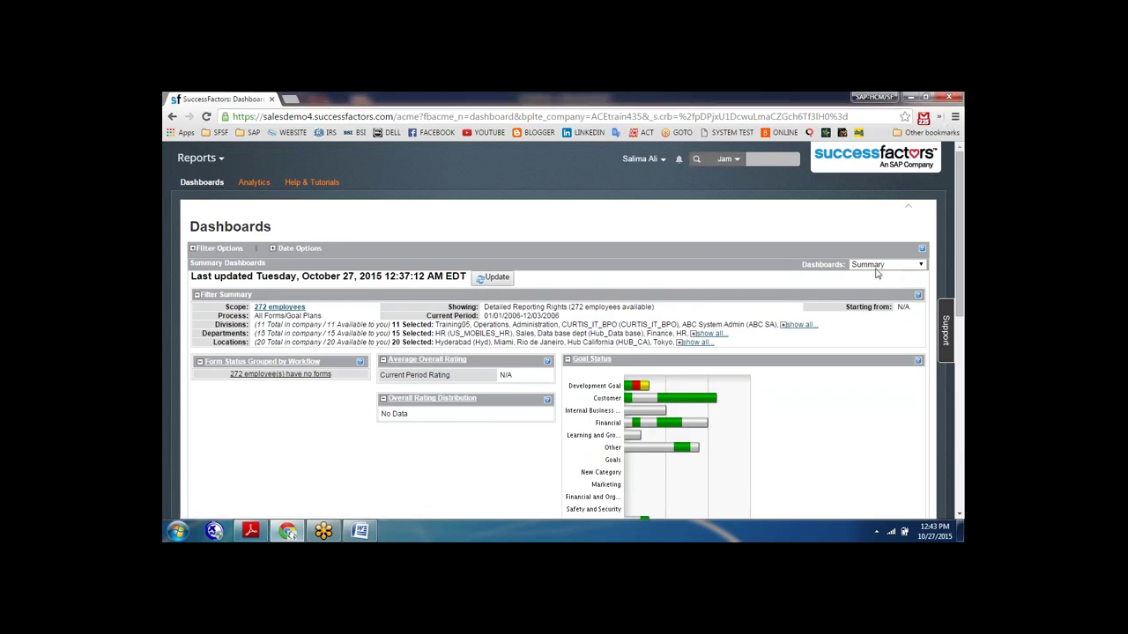
{"action": "left_click", "coordinate": [919, 265]}
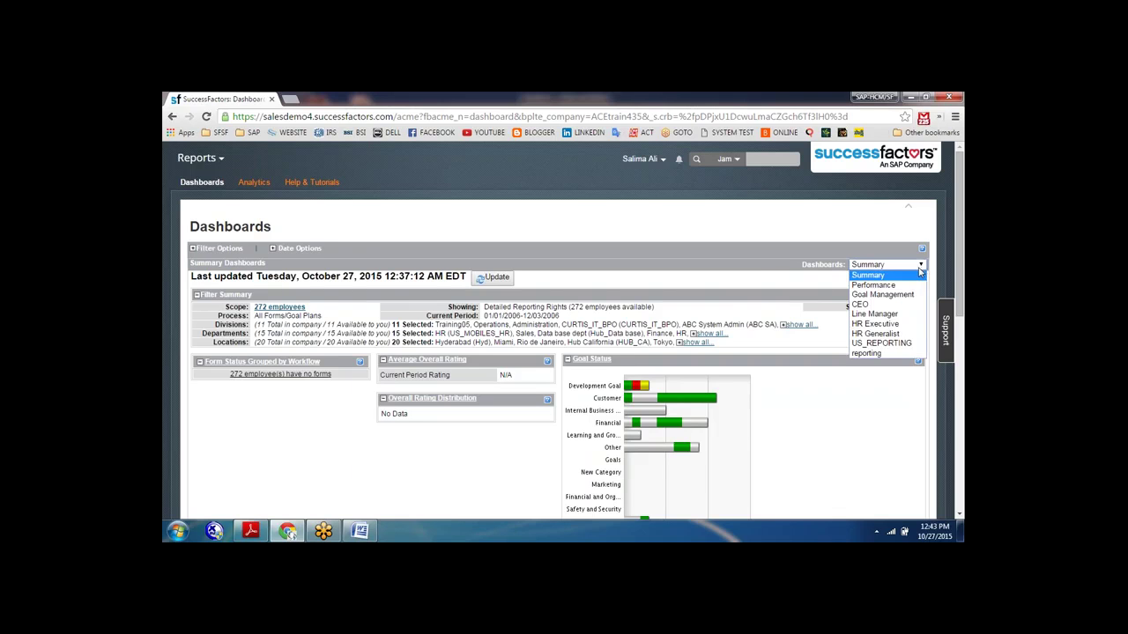
{"action": "left_click", "coordinate": [871, 355]}
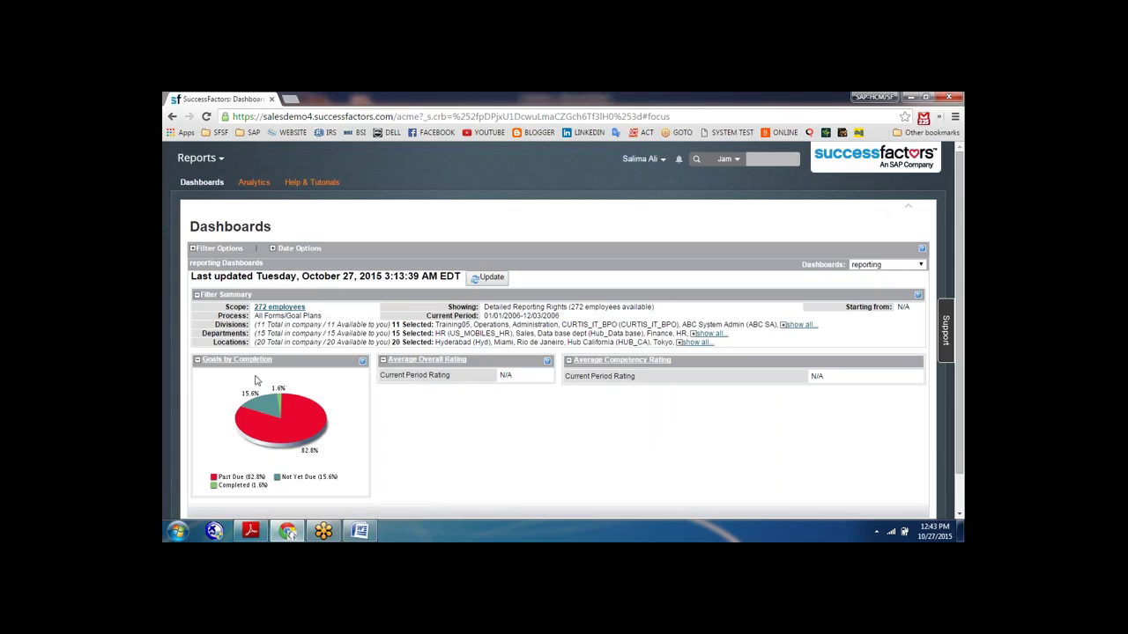
{"action": "mouse_move", "coordinate": [257, 383]}
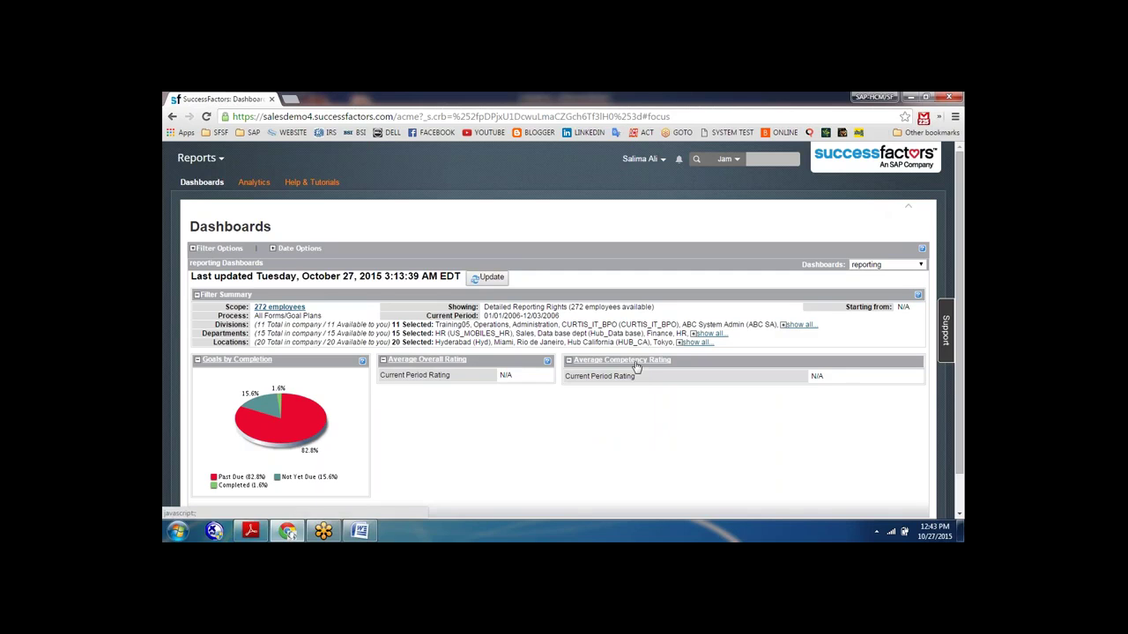
Step: Open the Goal List behind the Goals by Completion portlet, with its filter summary collapsed, and export it to Excel
{"action": "left_click", "coordinate": [233, 363]}
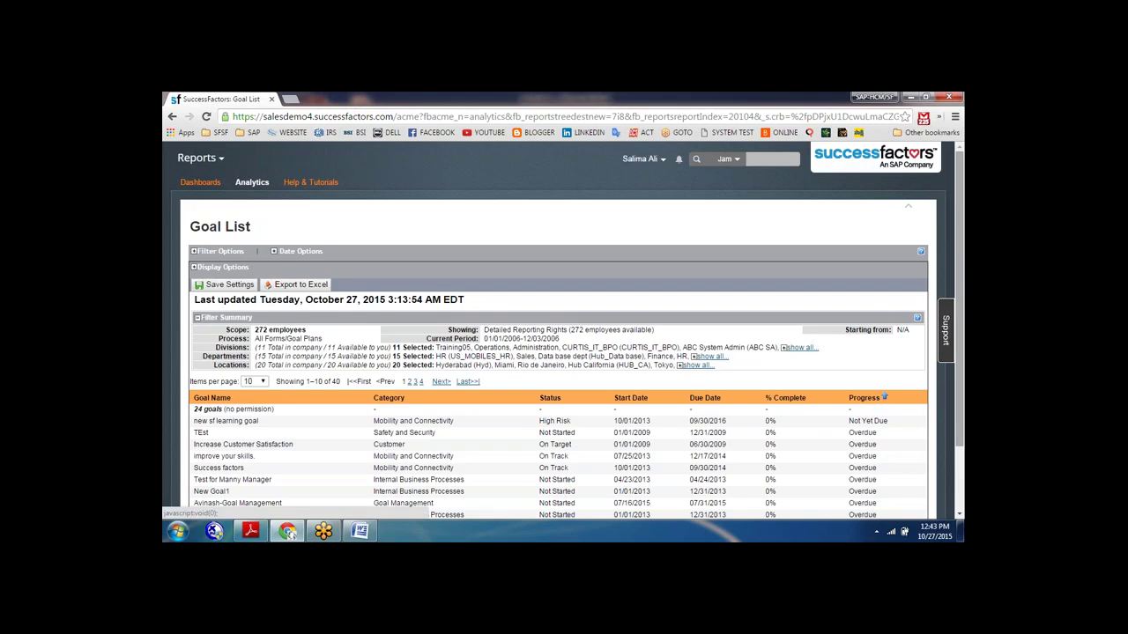
{"action": "scroll", "coordinate": [963, 400], "scroll_direction": "down", "scroll_amount": 2}
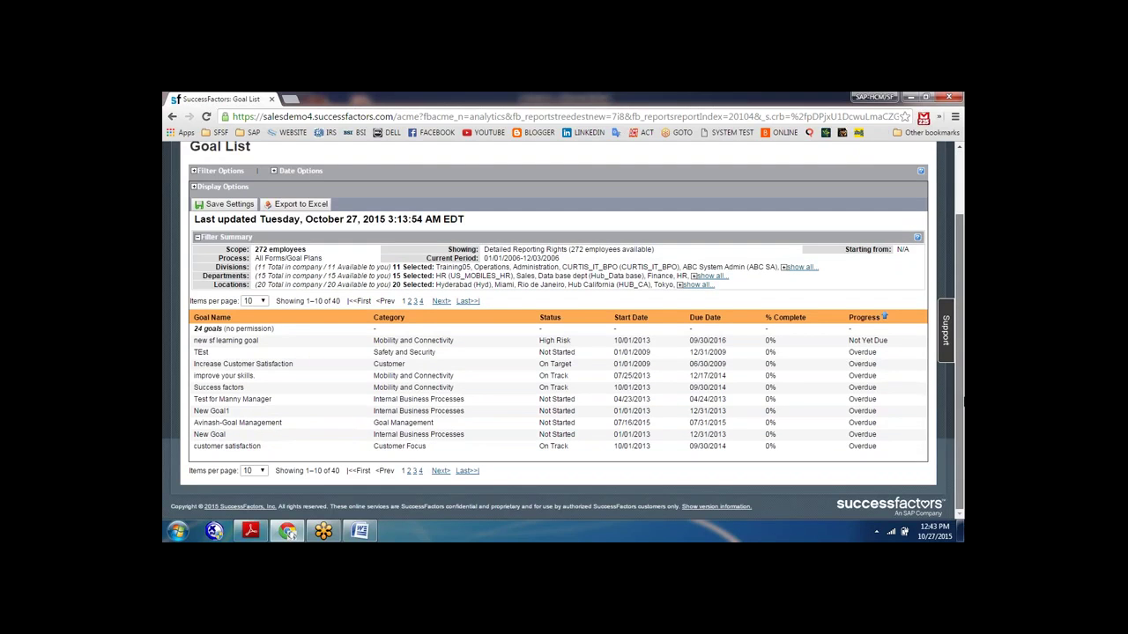
{"action": "scroll", "coordinate": [564, 335], "scroll_direction": "up", "scroll_amount": 2}
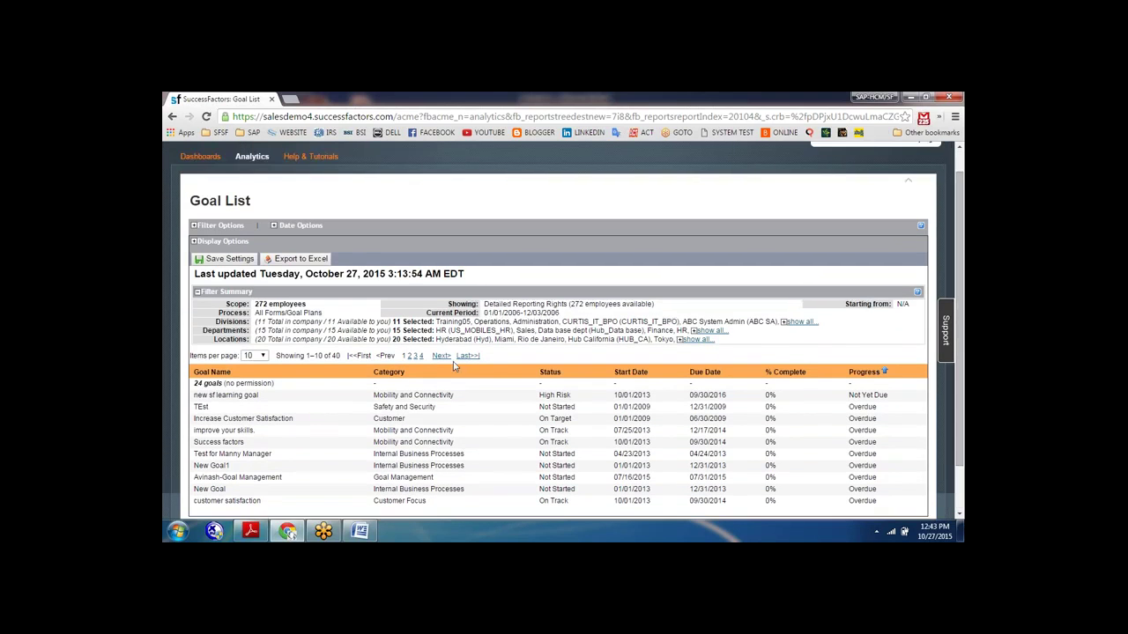
{"action": "left_click", "coordinate": [198, 293]}
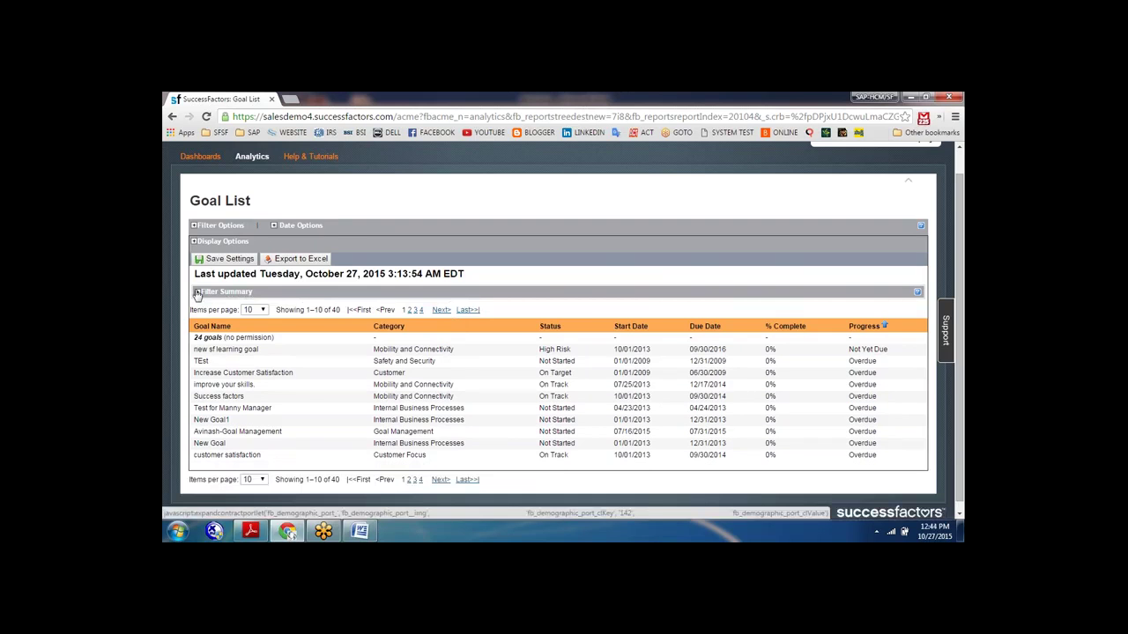
{"action": "left_click", "coordinate": [197, 293]}
{"action": "left_click", "coordinate": [197, 293]}
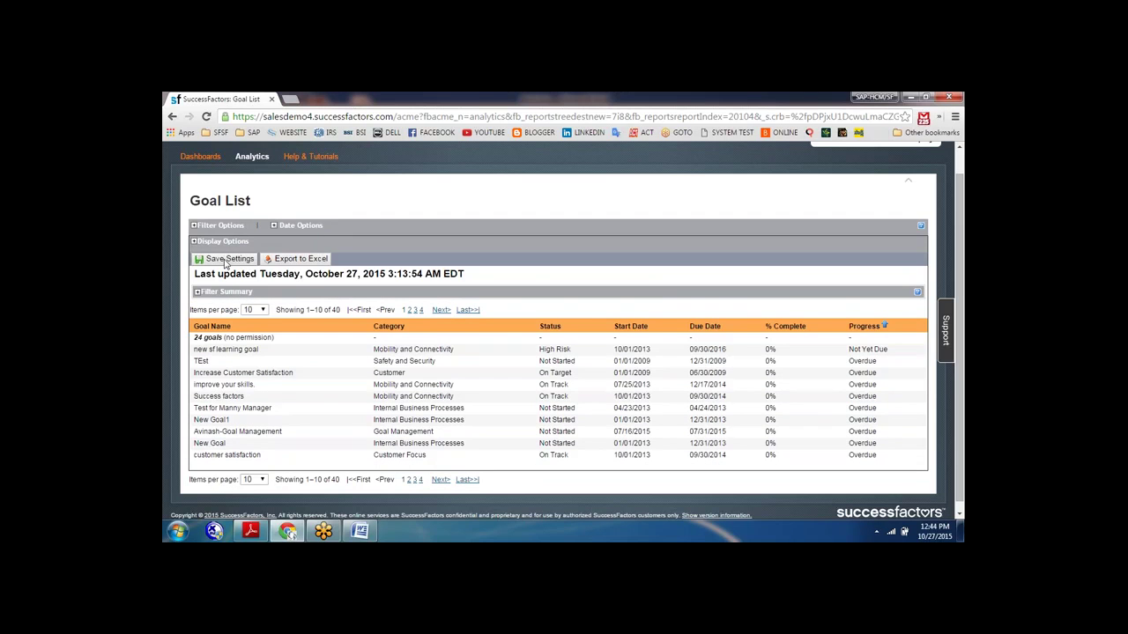
{"action": "left_click", "coordinate": [299, 259]}
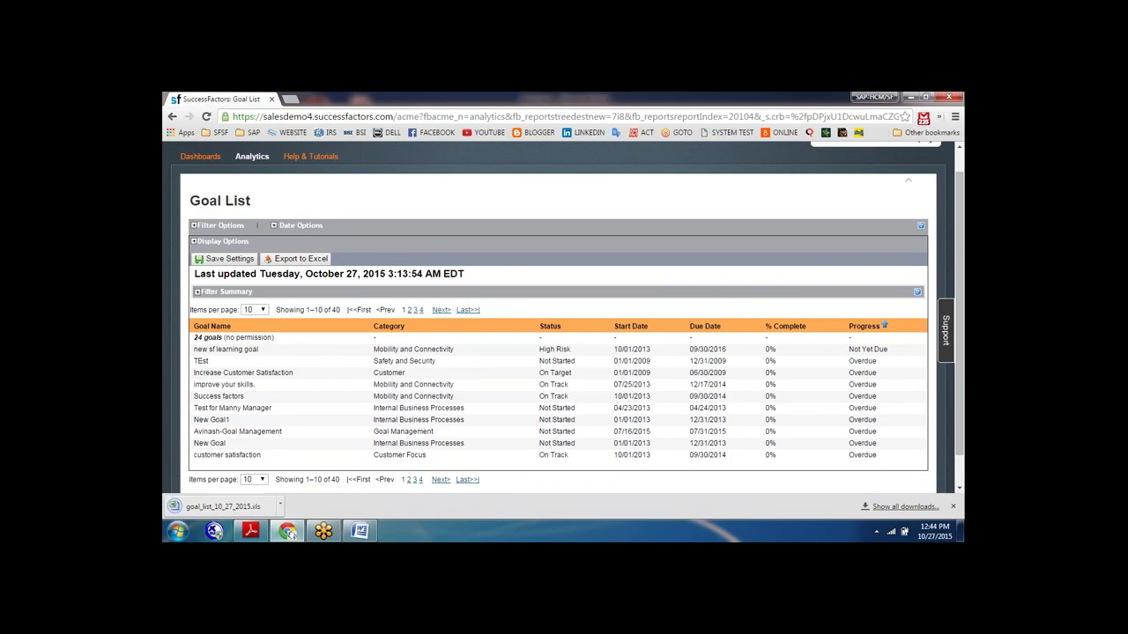
Step: Expand the Goal List's display, date and filter options, keeping Myself as the starting point
{"action": "left_click", "coordinate": [195, 242]}
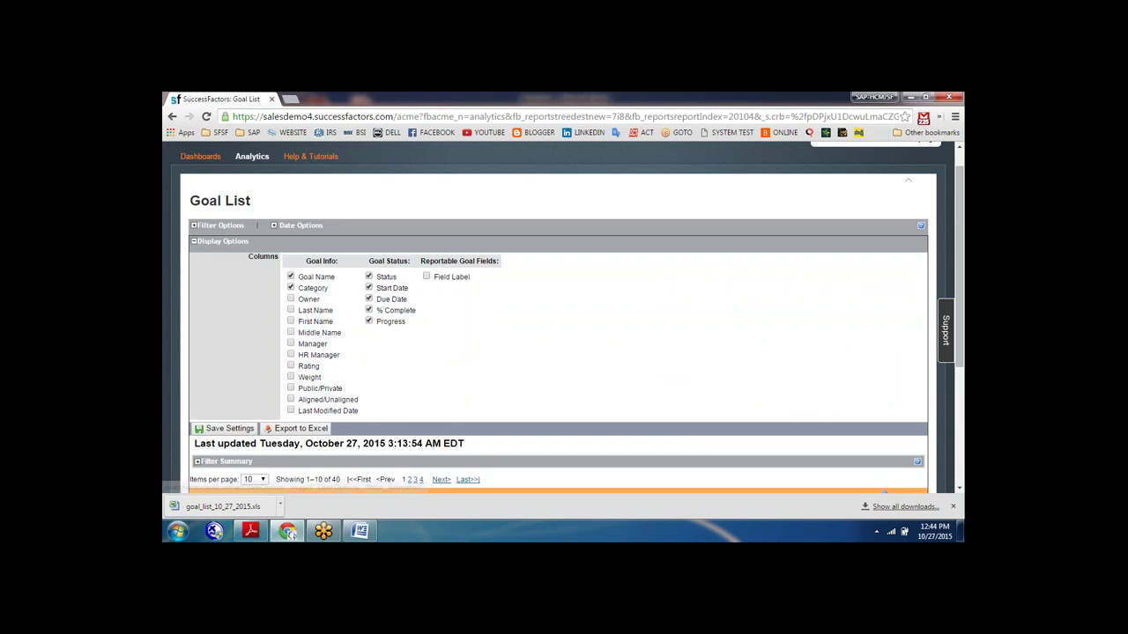
{"action": "left_click", "coordinate": [274, 225]}
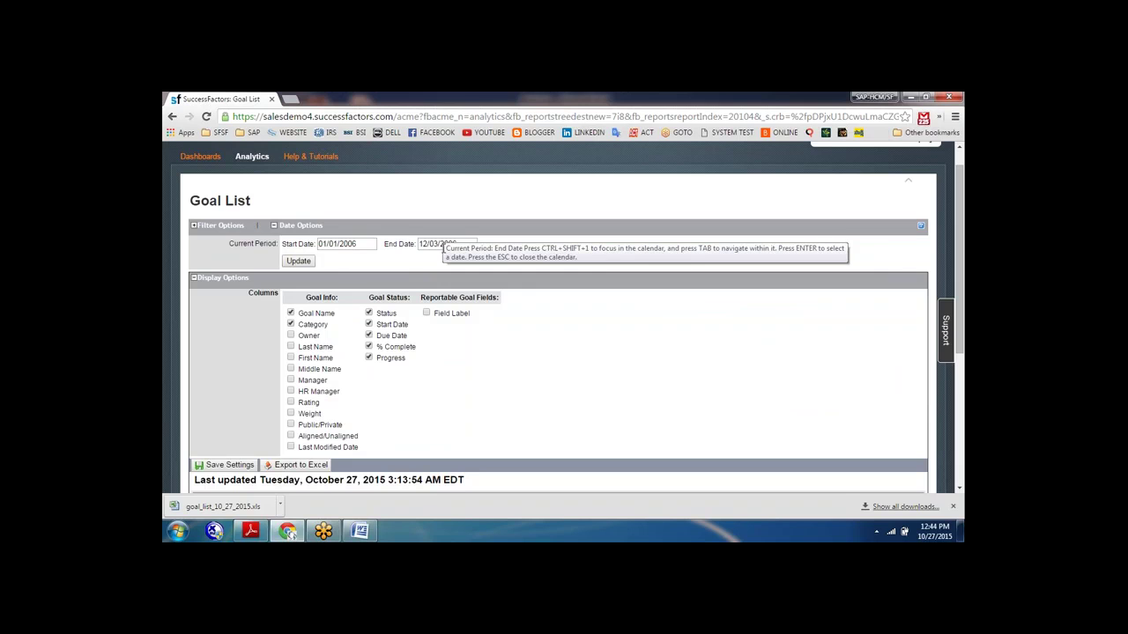
{"action": "left_click", "coordinate": [194, 226]}
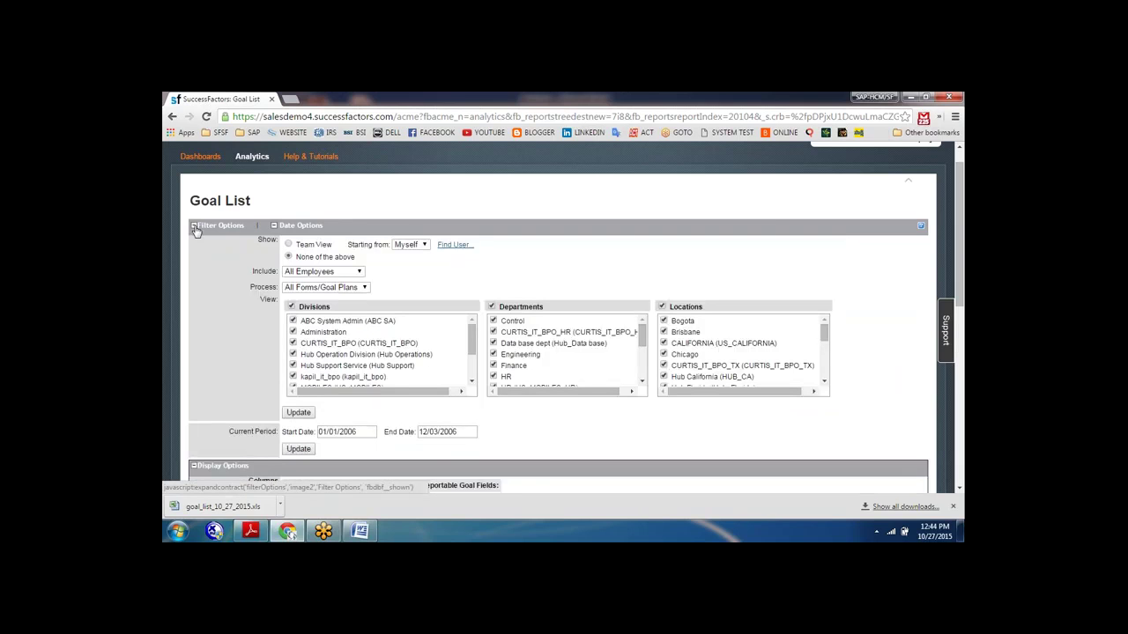
{"action": "left_click", "coordinate": [423, 245]}
{"action": "left_click", "coordinate": [427, 255]}
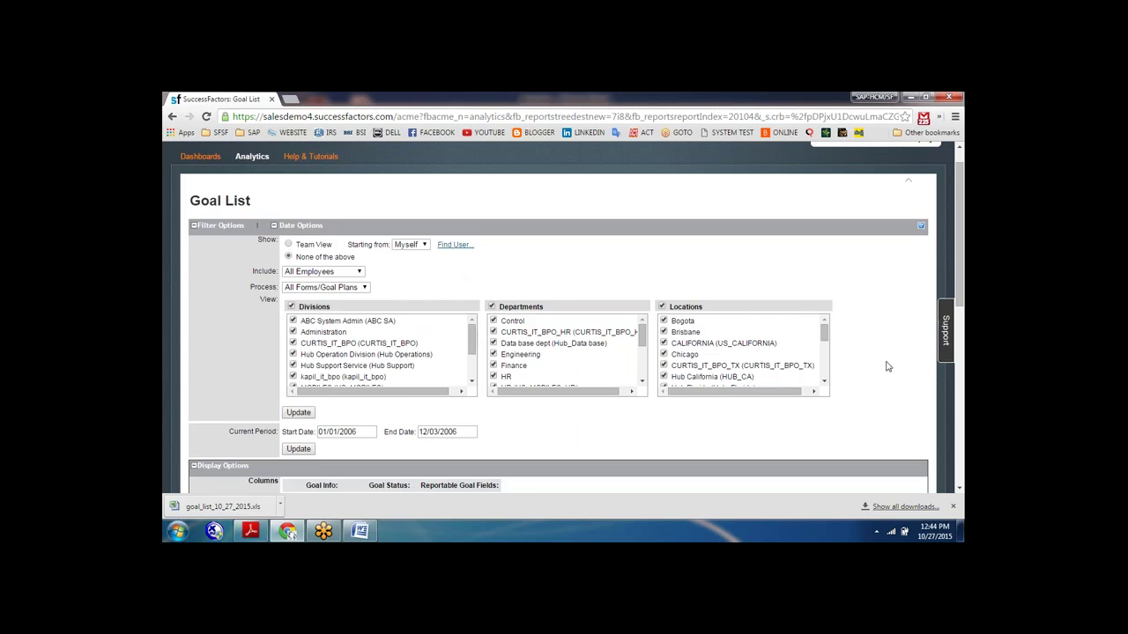
Step: Open the exported goal_list_10_27_2015.xls in Excel, look over its goal rows and close it
{"action": "left_click", "coordinate": [259, 511]}
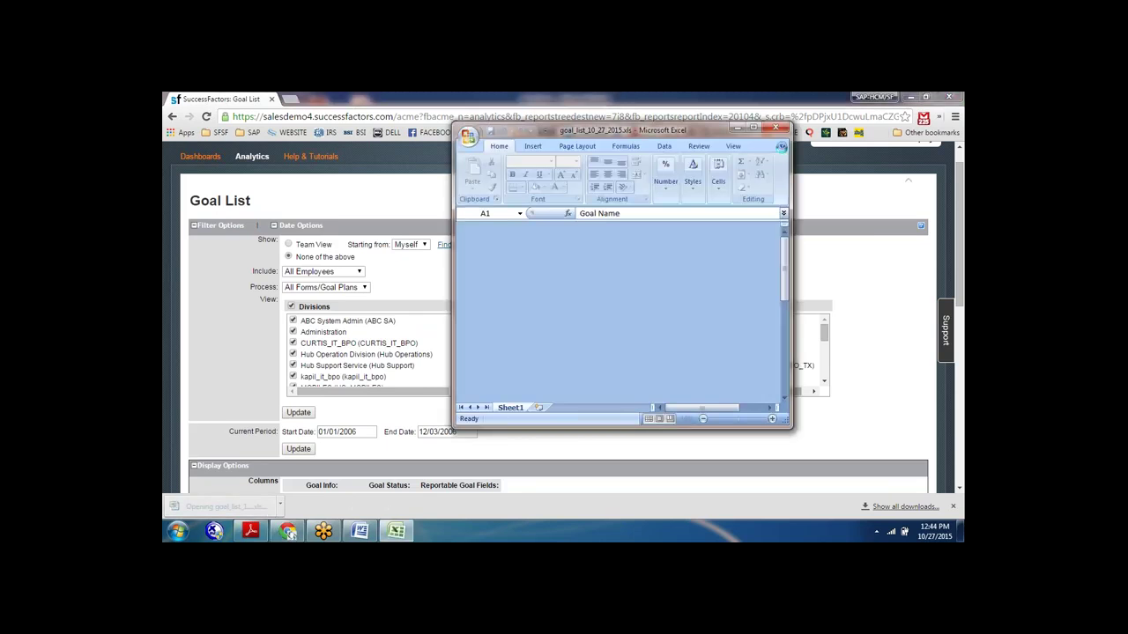
{"action": "left_click", "coordinate": [753, 129]}
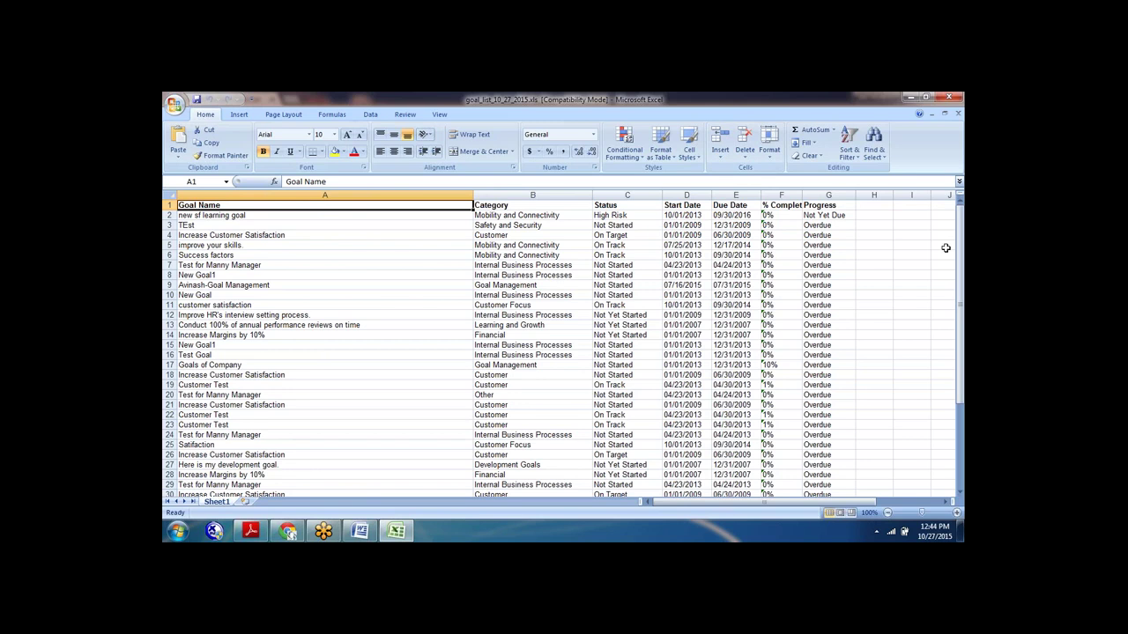
{"action": "left_click", "coordinate": [949, 98]}
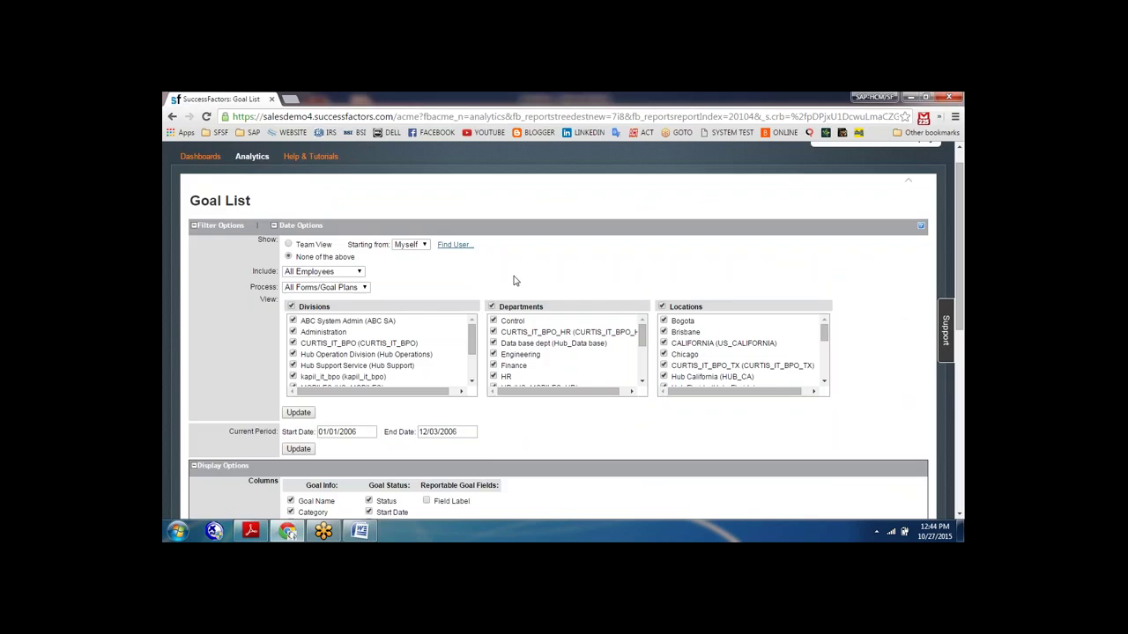
Step: Filter the Goal List to Managers Only for the All Forms/Goal Plans process and update the report
{"action": "left_click", "coordinate": [357, 273]}
{"action": "left_click", "coordinate": [315, 292]}
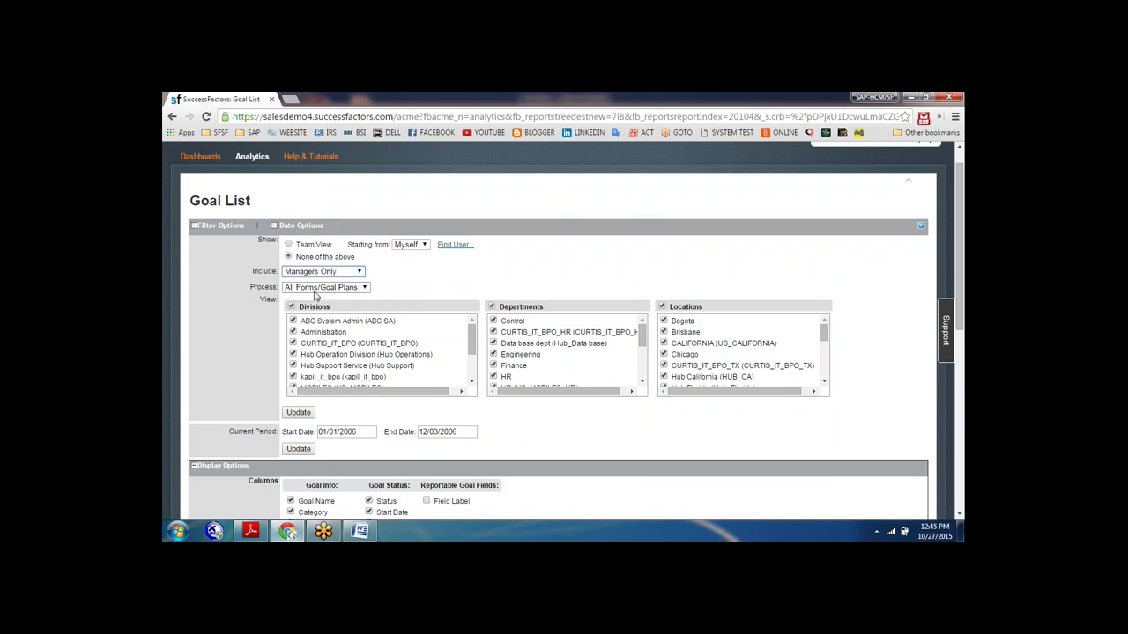
{"action": "left_click", "coordinate": [364, 287]}
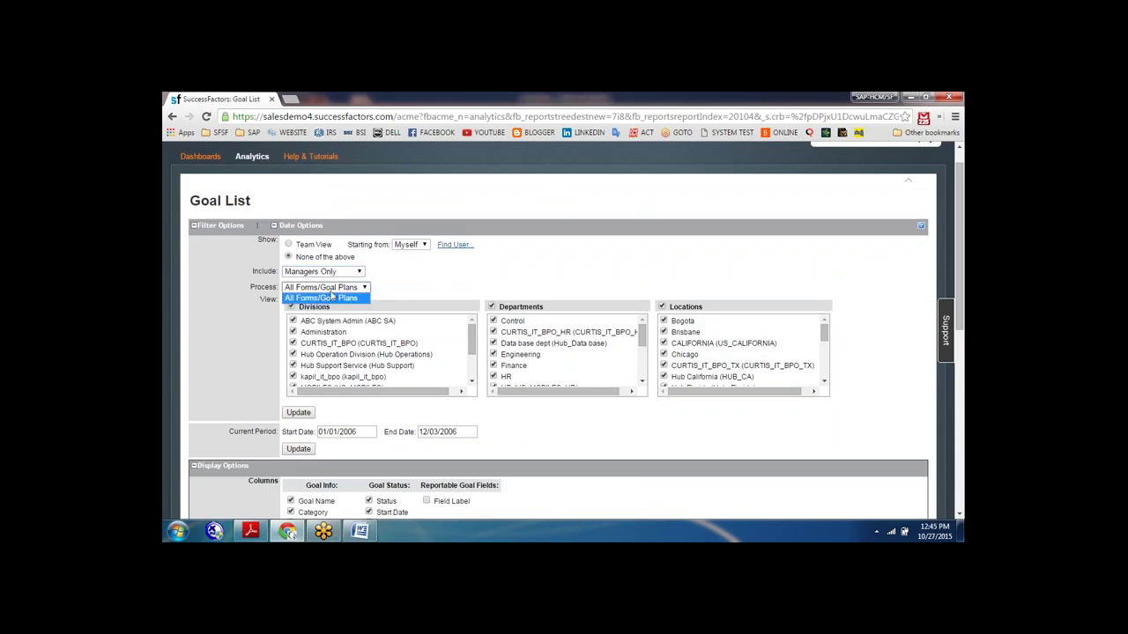
{"action": "left_click", "coordinate": [323, 300]}
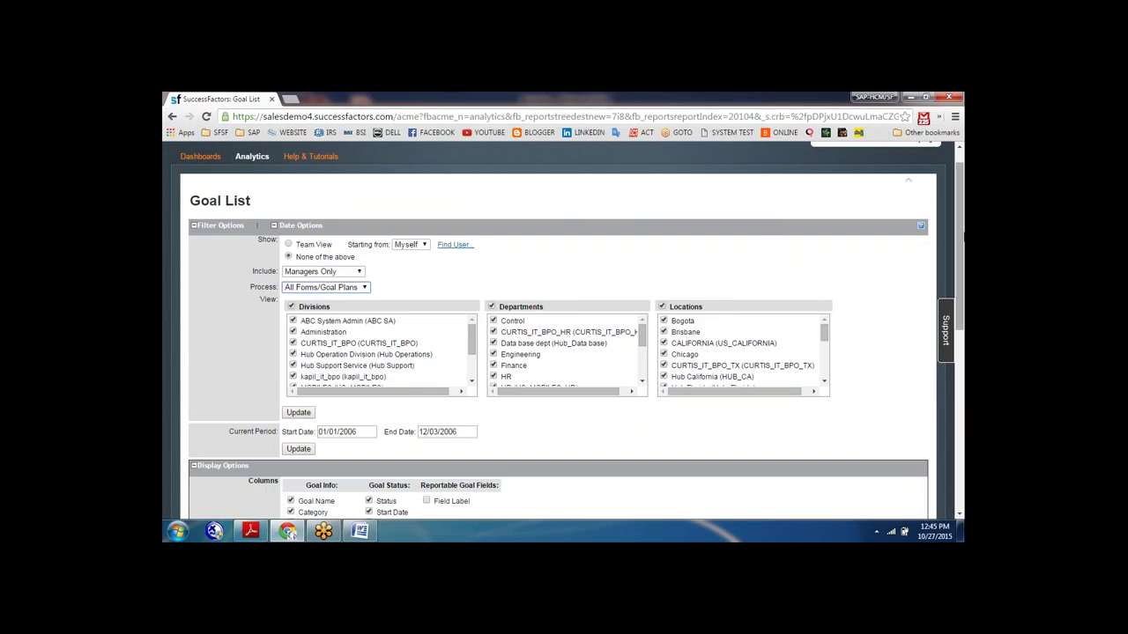
{"action": "scroll", "coordinate": [359, 249], "scroll_direction": "down", "scroll_amount": 5}
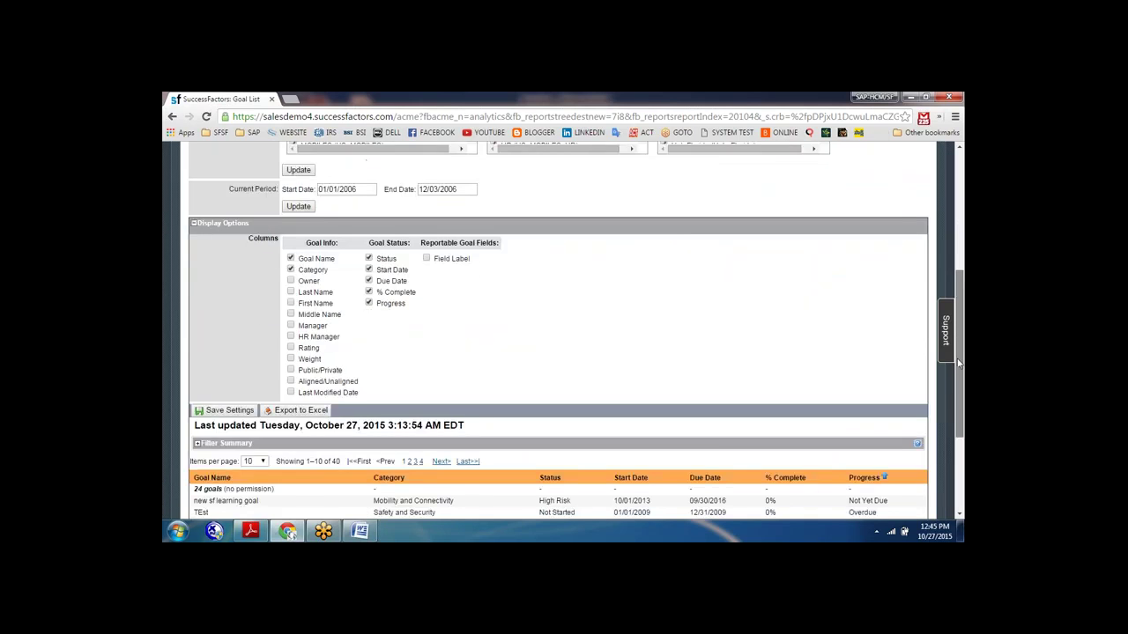
{"action": "left_click", "coordinate": [300, 165]}
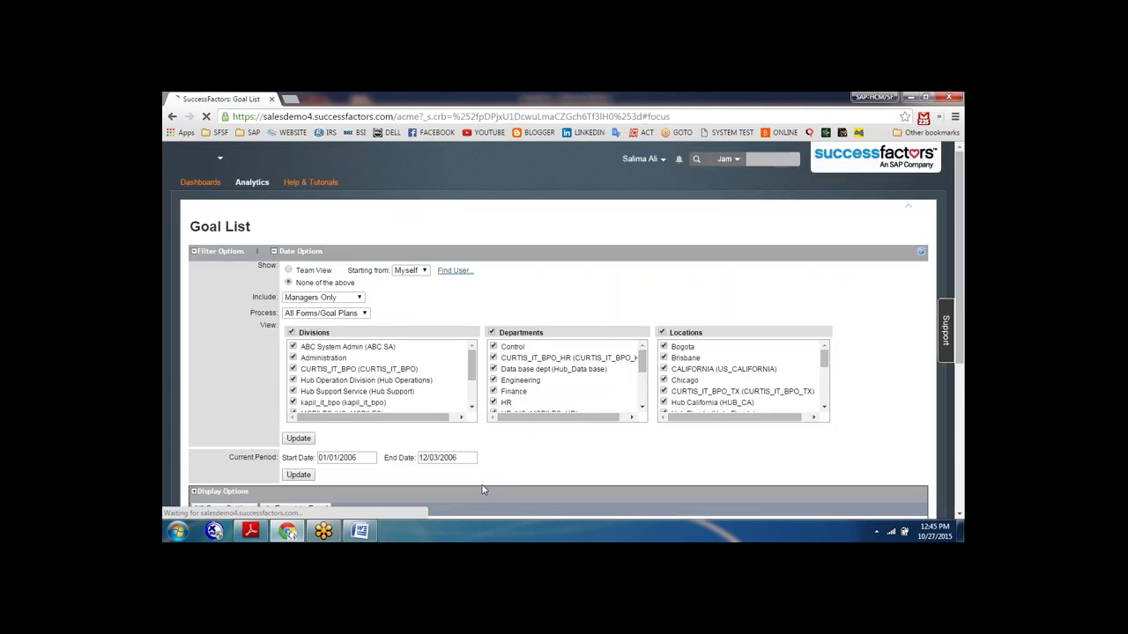
{"action": "left_click_drag", "start_coordinate": [961, 342], "coordinate": [962, 478]}
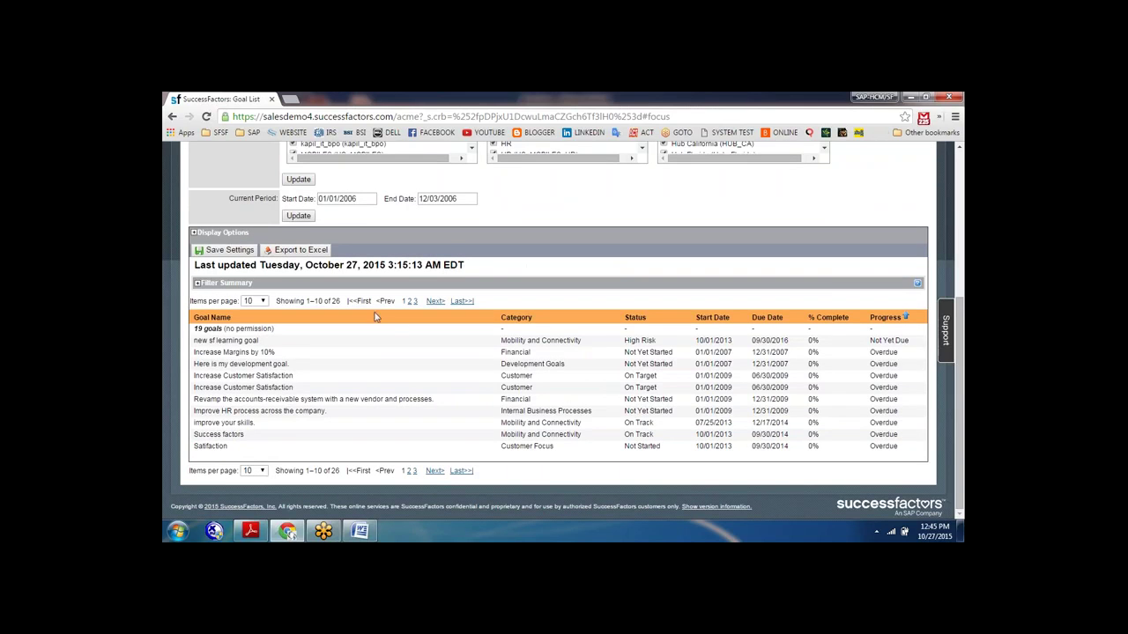
Step: View the save settings form for the filtered Goal List and return to the dashboards without saving
{"action": "left_click", "coordinate": [223, 250]}
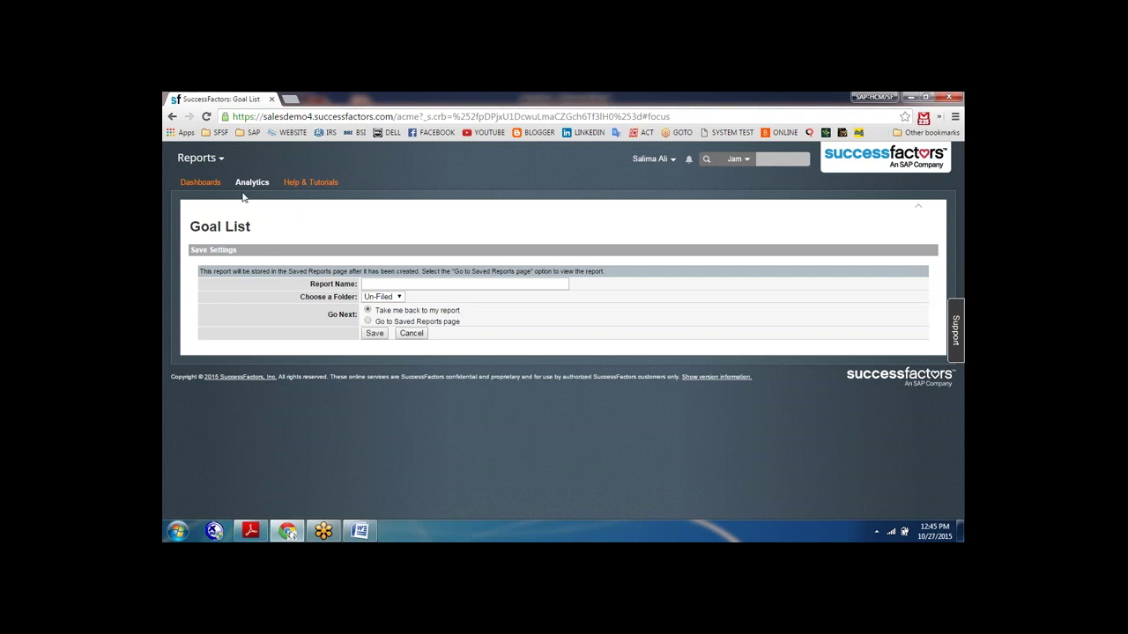
{"action": "left_click", "coordinate": [202, 183]}
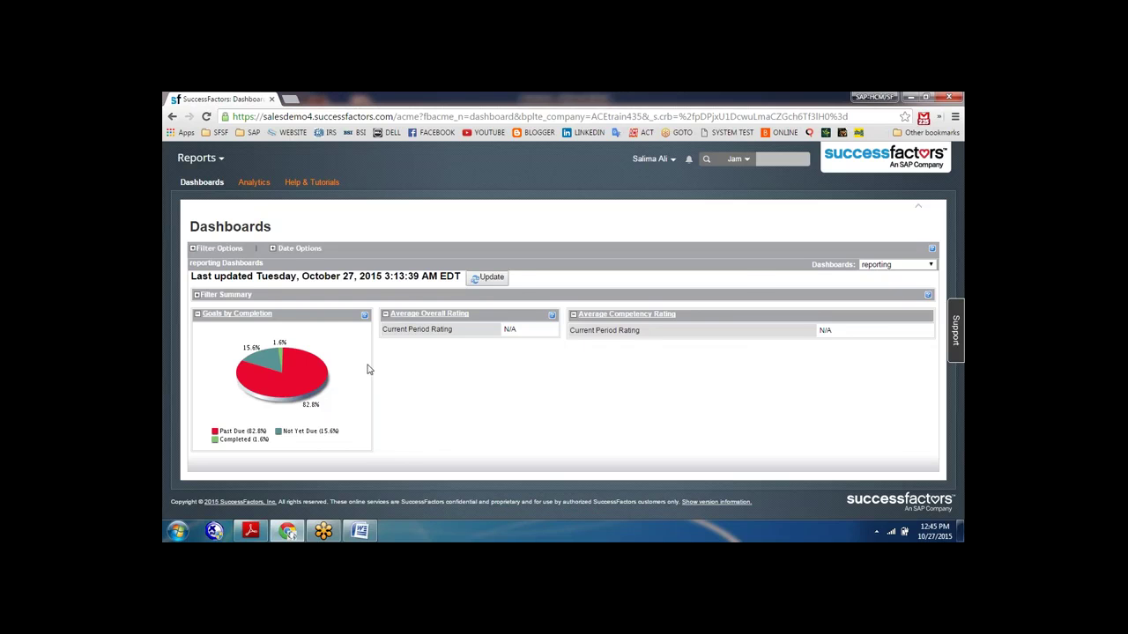
Step: Switch to the abcd.docx notes in Word, add the line "Portlet permissions=" below the dashboard notes, and return to the browser
{"action": "left_click", "coordinate": [360, 531]}
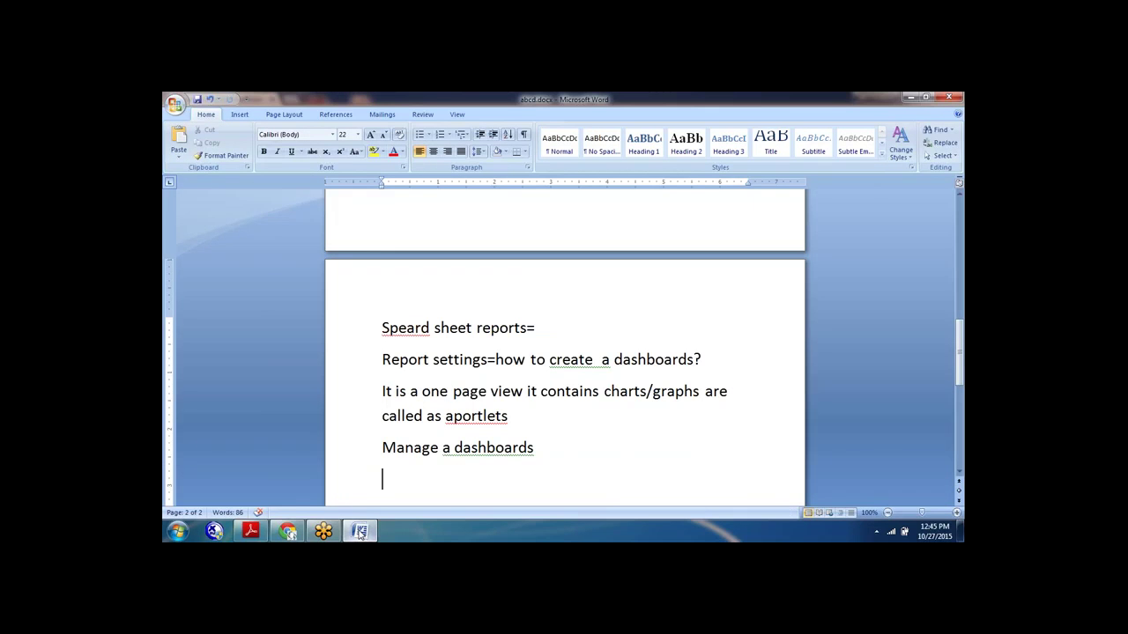
{"action": "type", "text": "portlet permission"}
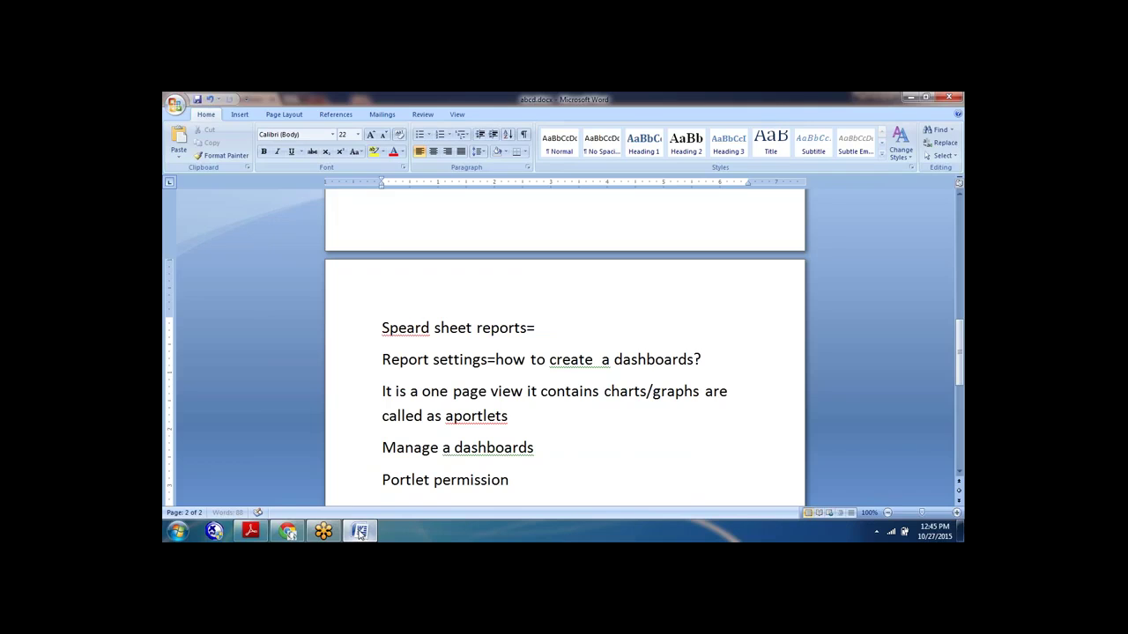
{"action": "type", "text": "s="}
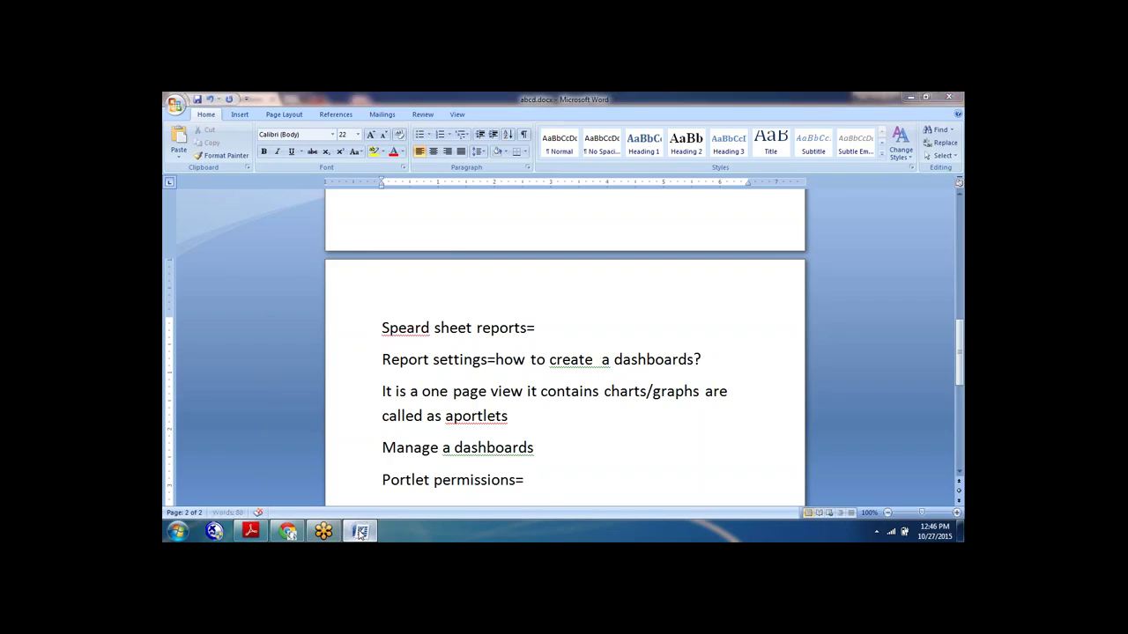
{"action": "left_click", "coordinate": [360, 533]}
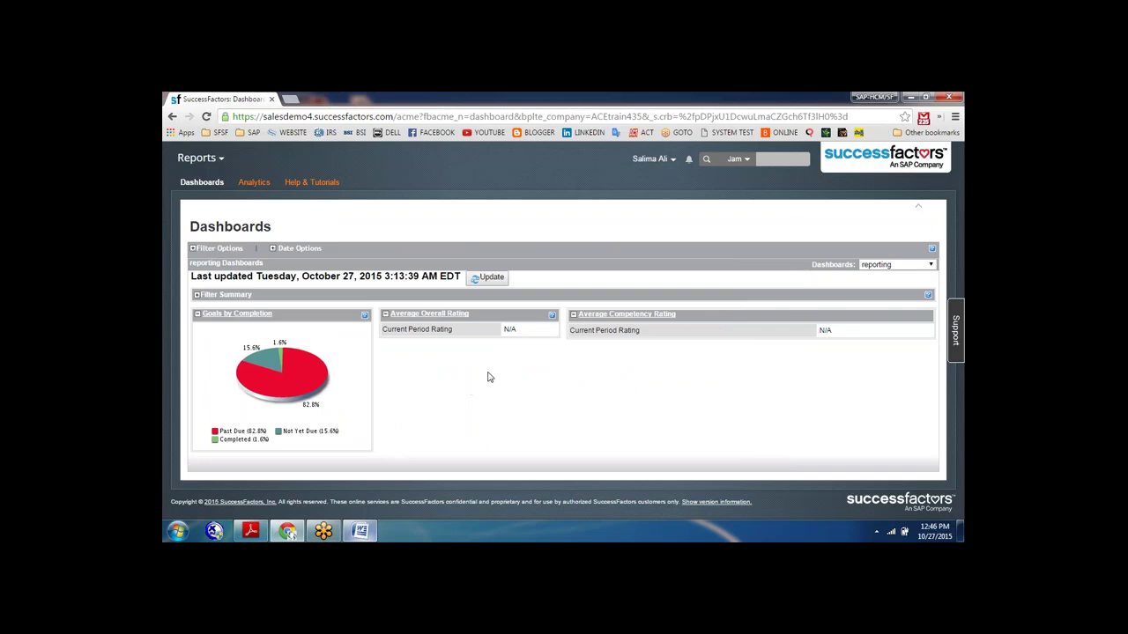
Step: Open Portlet Permissions from the Admin Center reporting tools and review the enabled portlets in every category from Process Status & Documents to Compensation
{"action": "left_click", "coordinate": [220, 161]}
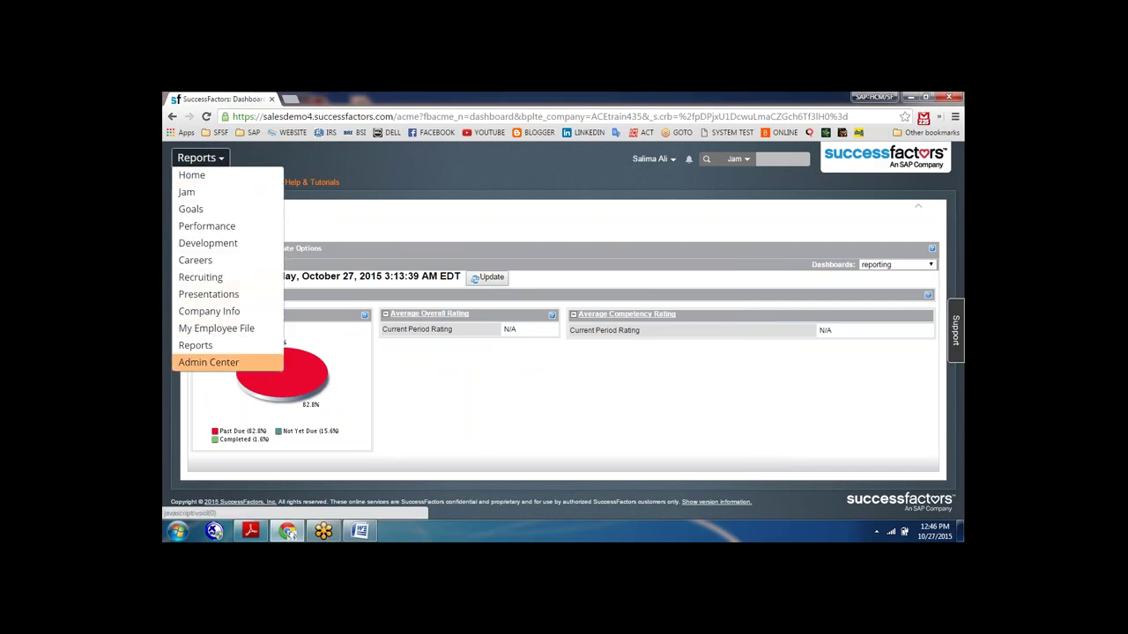
{"action": "left_click", "coordinate": [198, 366]}
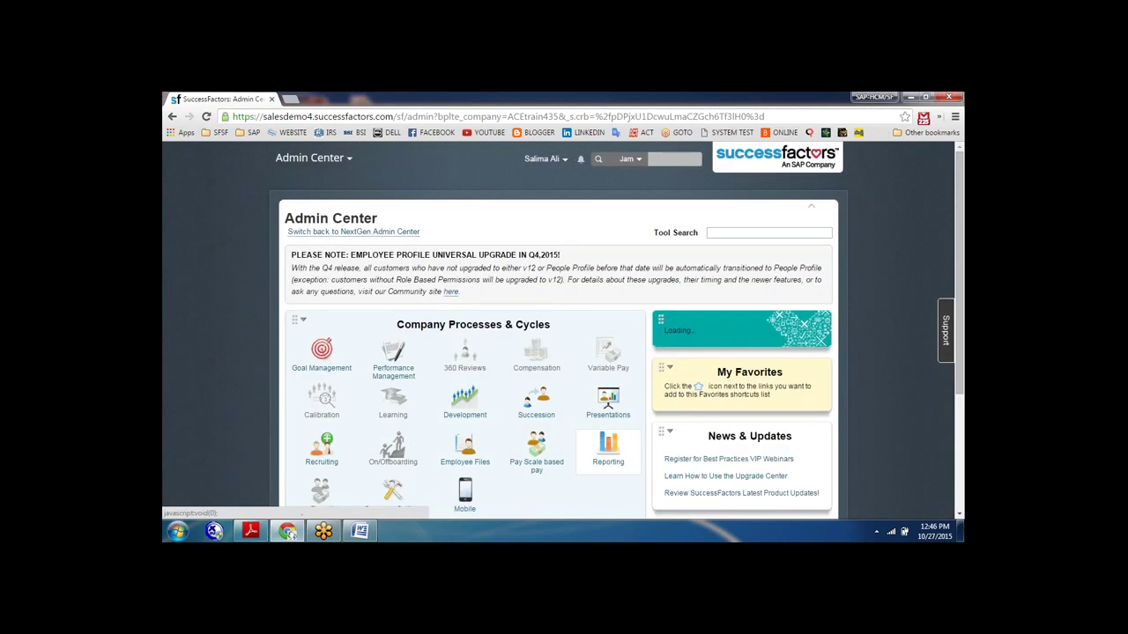
{"action": "left_click", "coordinate": [608, 445]}
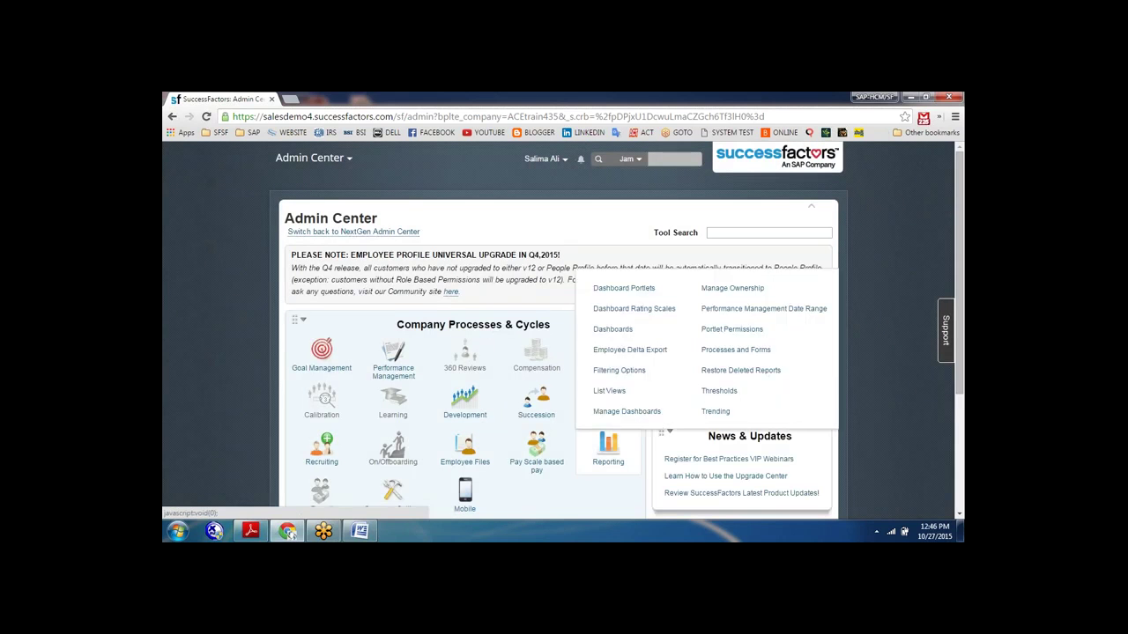
{"action": "left_click", "coordinate": [725, 336]}
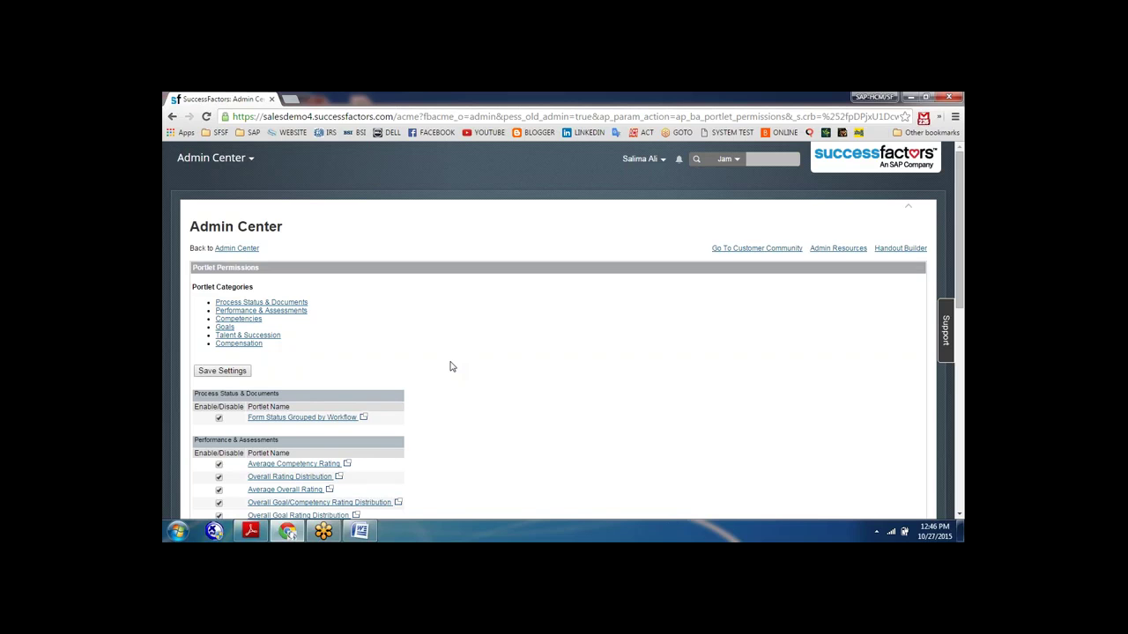
{"action": "scroll", "coordinate": [450, 365], "scroll_direction": "down", "scroll_amount": 5}
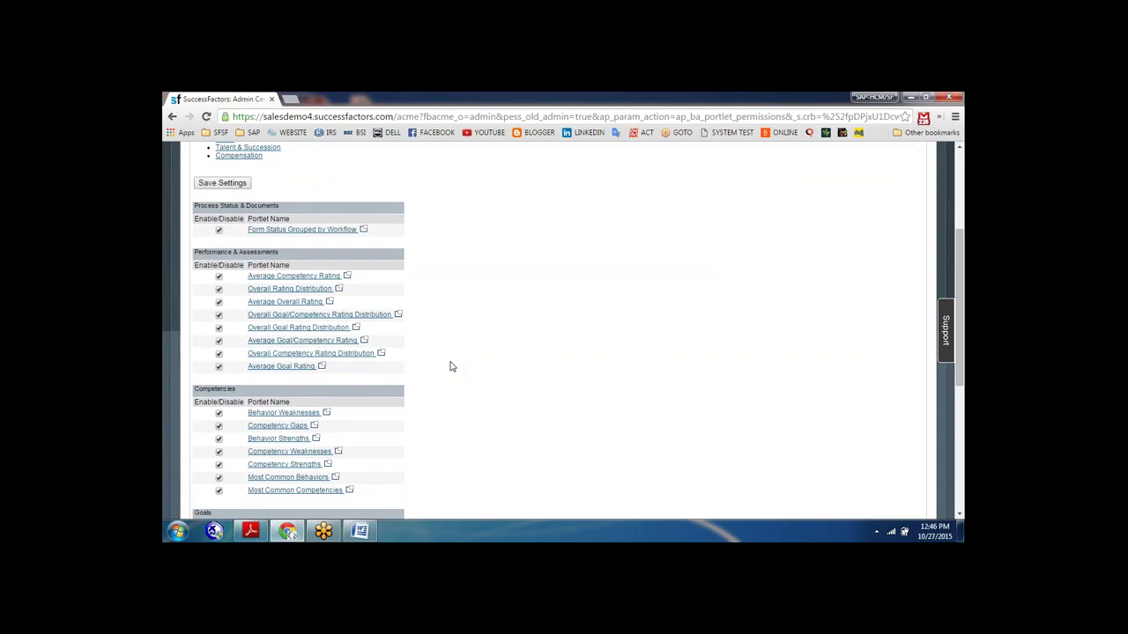
{"action": "scroll", "coordinate": [450, 365], "scroll_direction": "down", "scroll_amount": 2}
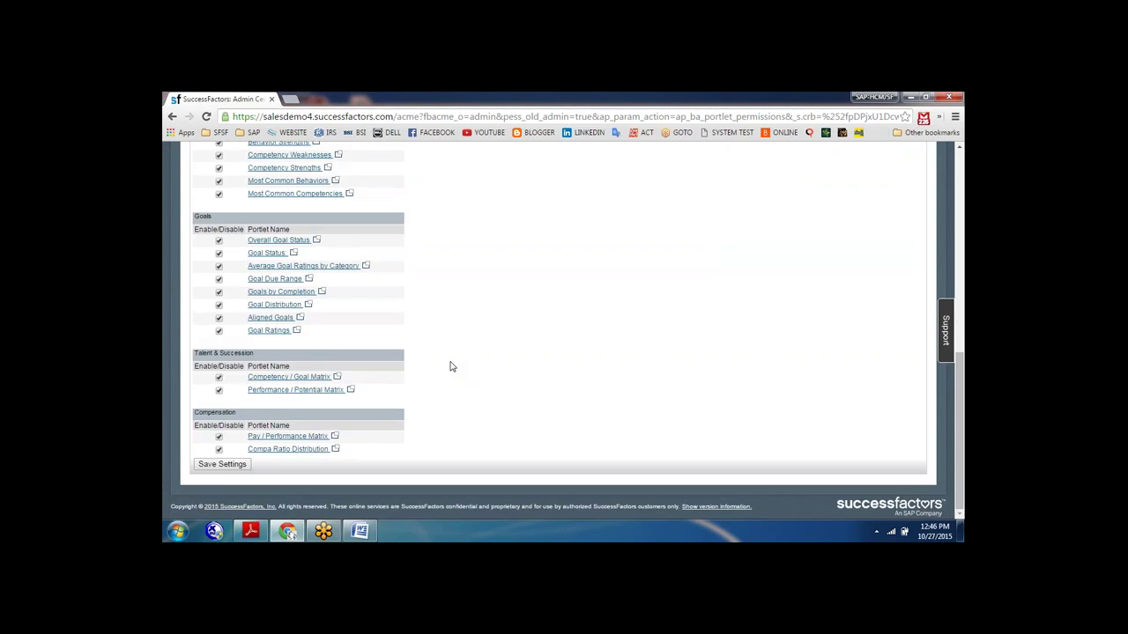
{"action": "scroll", "coordinate": [450, 365], "scroll_direction": "up", "scroll_amount": 7}
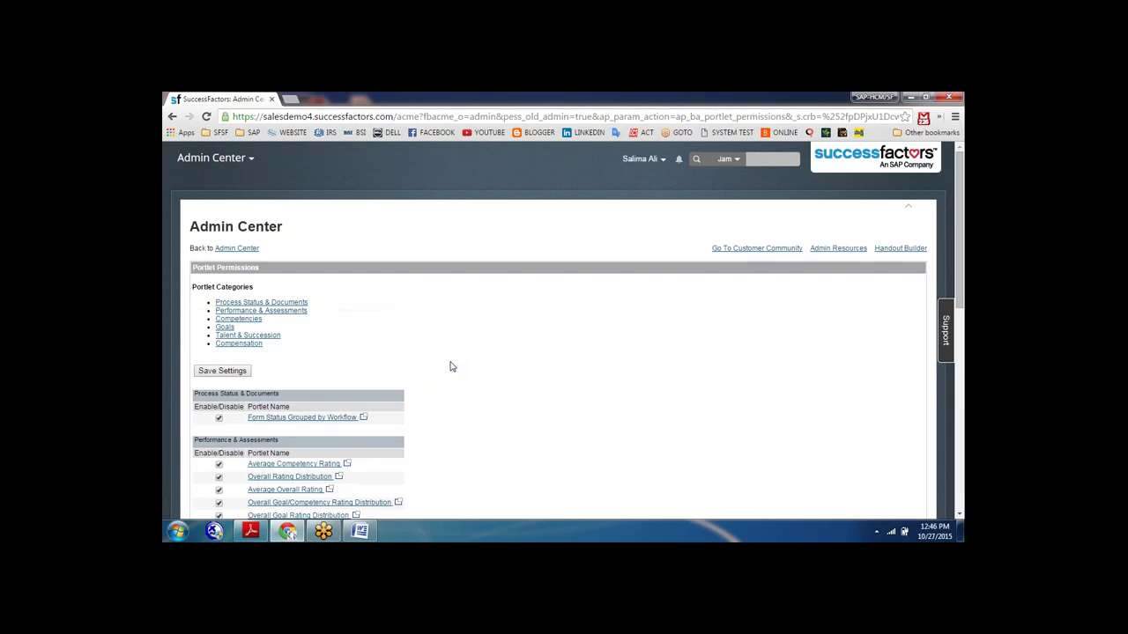
{"action": "scroll", "coordinate": [450, 366], "scroll_direction": "down", "scroll_amount": 7}
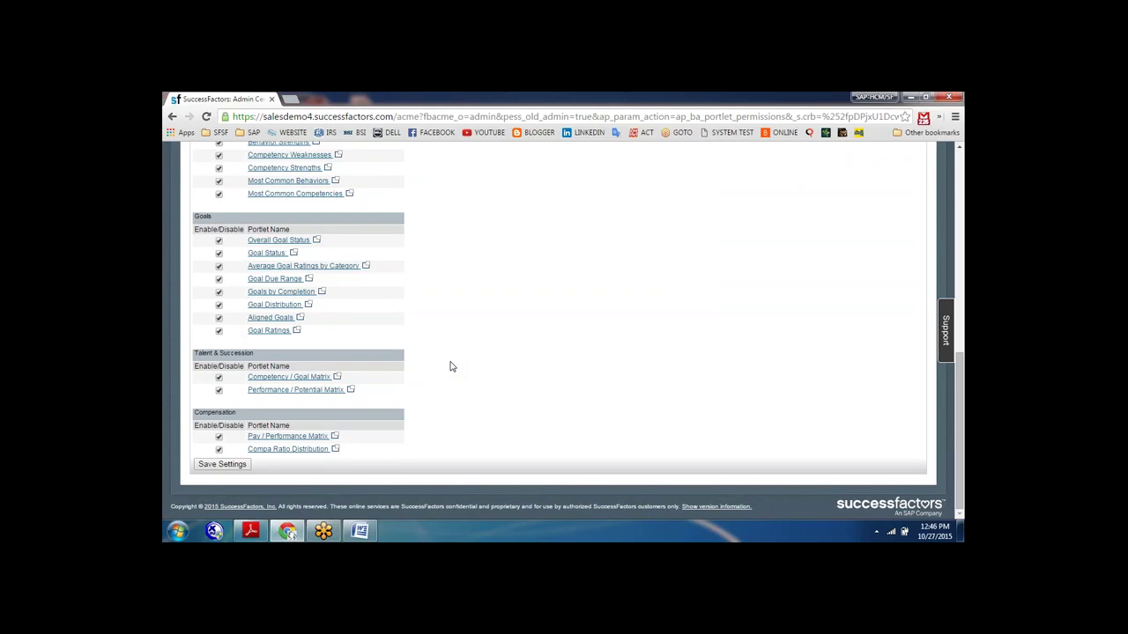
{"action": "scroll", "coordinate": [450, 366], "scroll_direction": "up", "scroll_amount": 1}
{"action": "scroll", "coordinate": [450, 365], "scroll_direction": "up", "scroll_amount": 8}
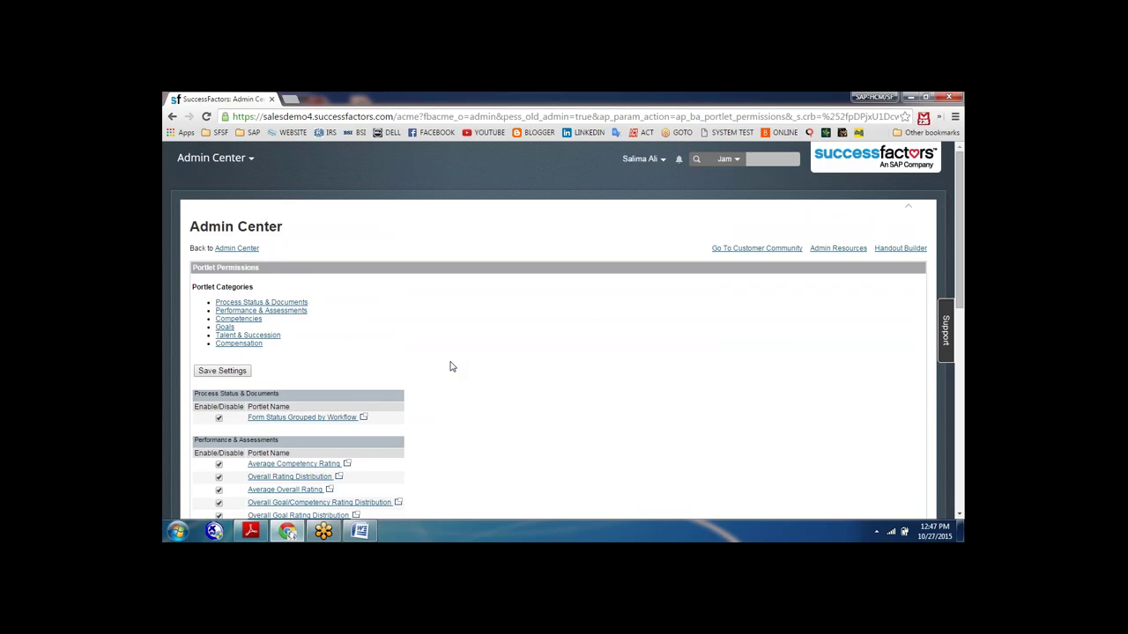
Step: Open the reporting dashboard from the Admin Center dashboards, examine the portlets insertable in its second narrow column, and close the portlet list without adding any
{"action": "left_click", "coordinate": [247, 249]}
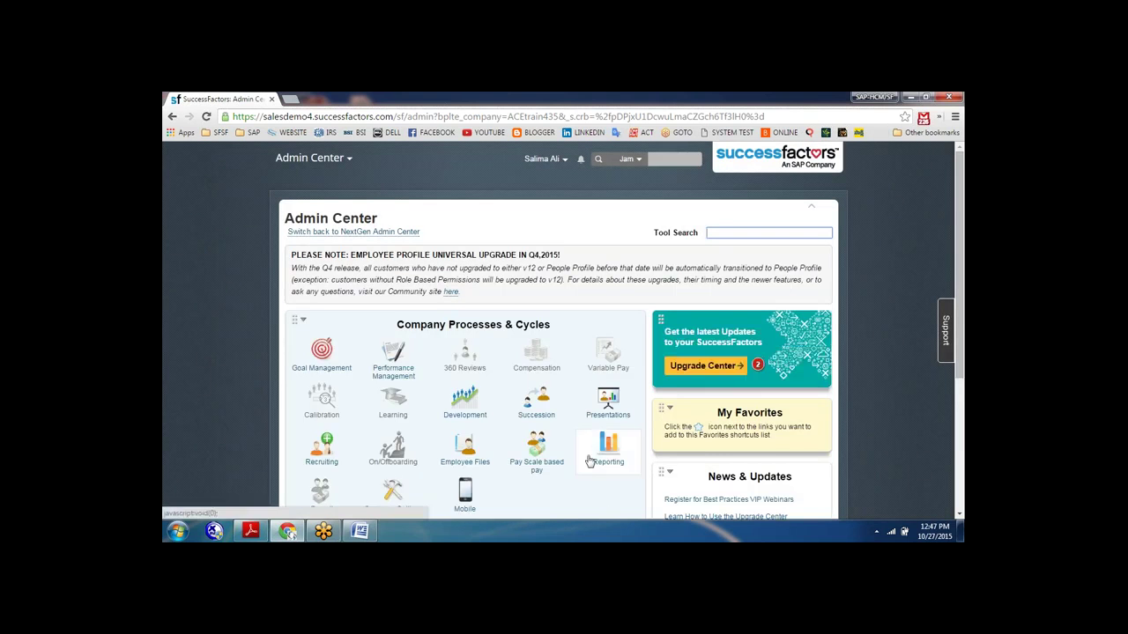
{"action": "left_click", "coordinate": [590, 460]}
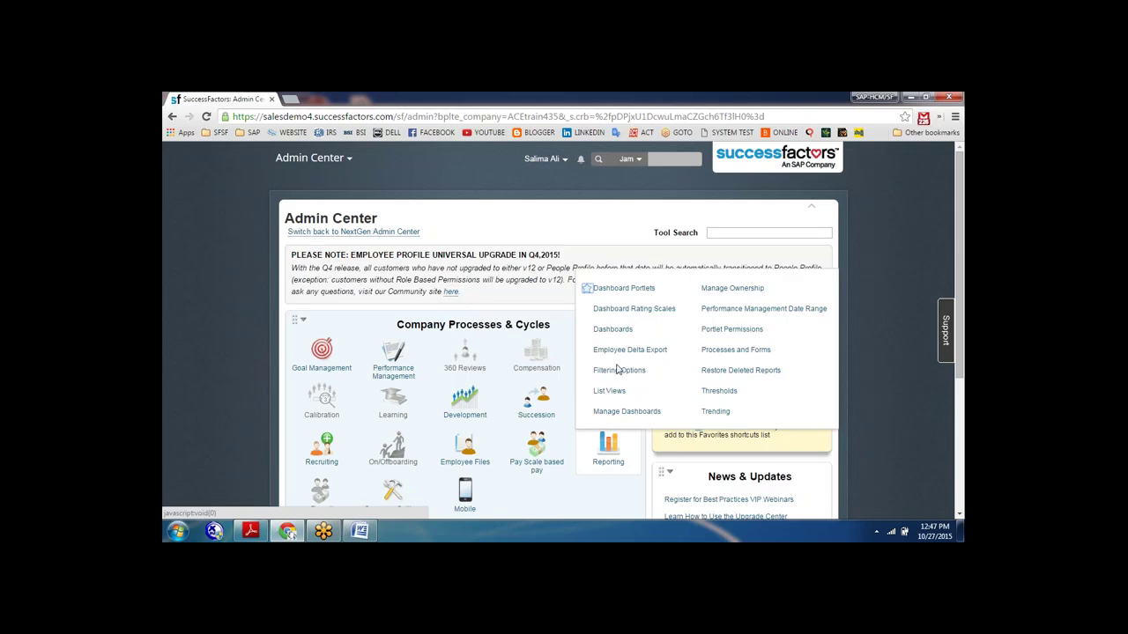
{"action": "left_click", "coordinate": [612, 332]}
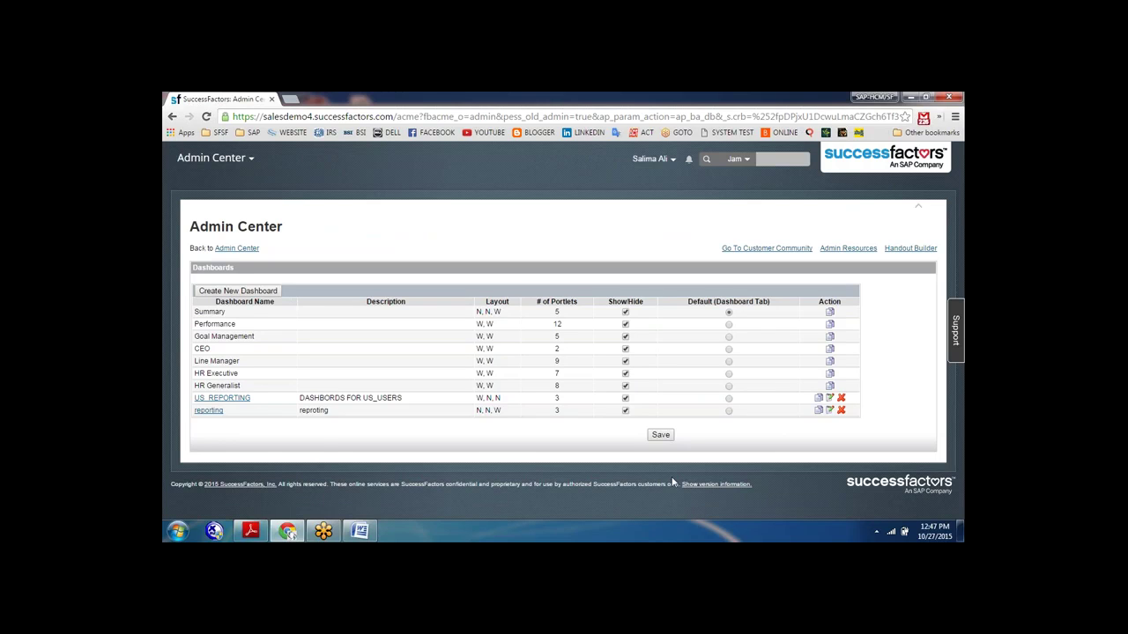
{"action": "left_click", "coordinate": [208, 411]}
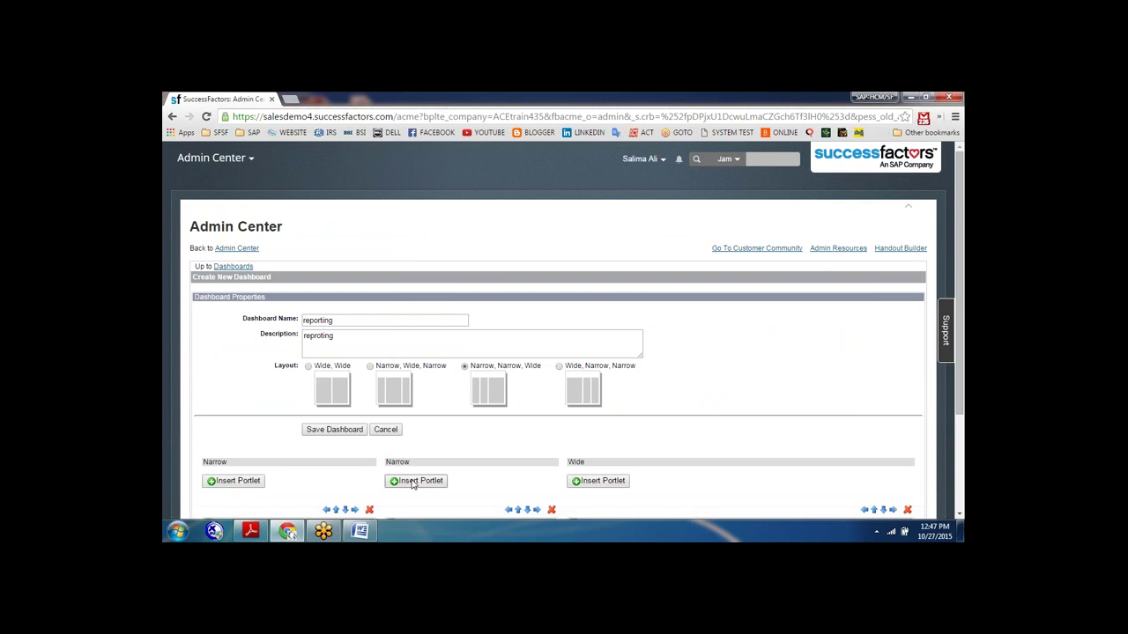
{"action": "left_click", "coordinate": [415, 481]}
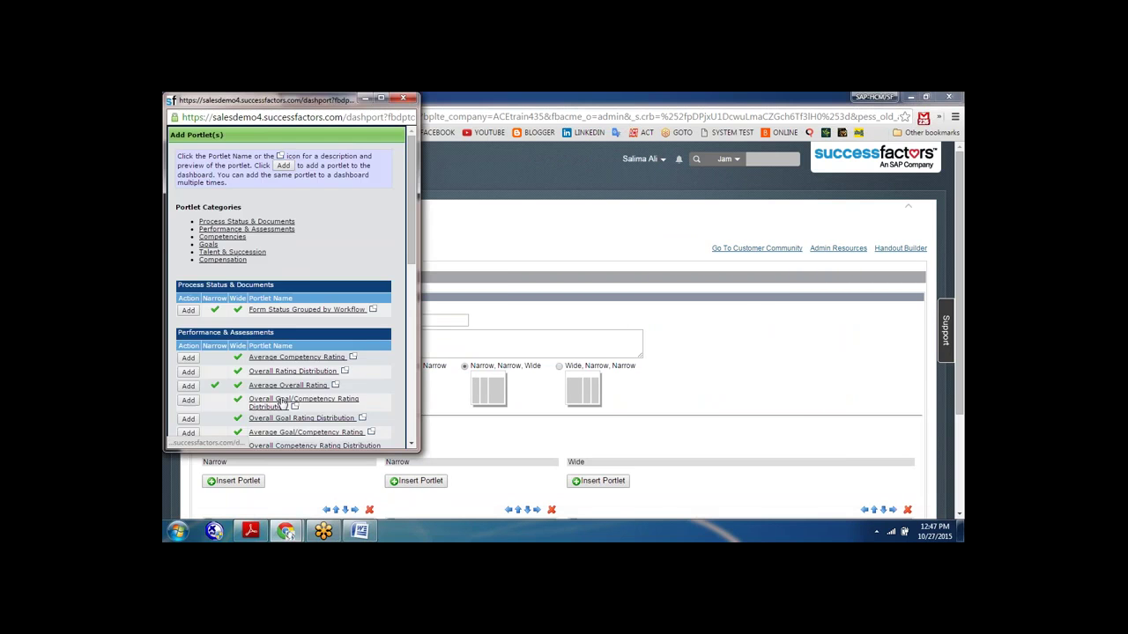
{"action": "left_click", "coordinate": [222, 259]}
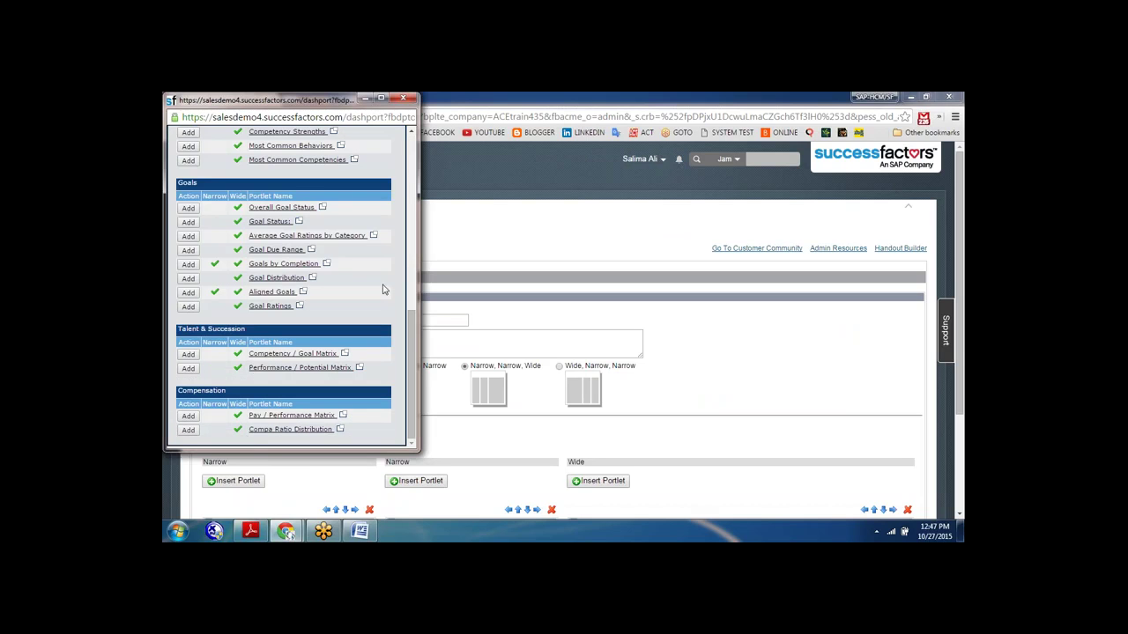
{"action": "left_click", "coordinate": [402, 98]}
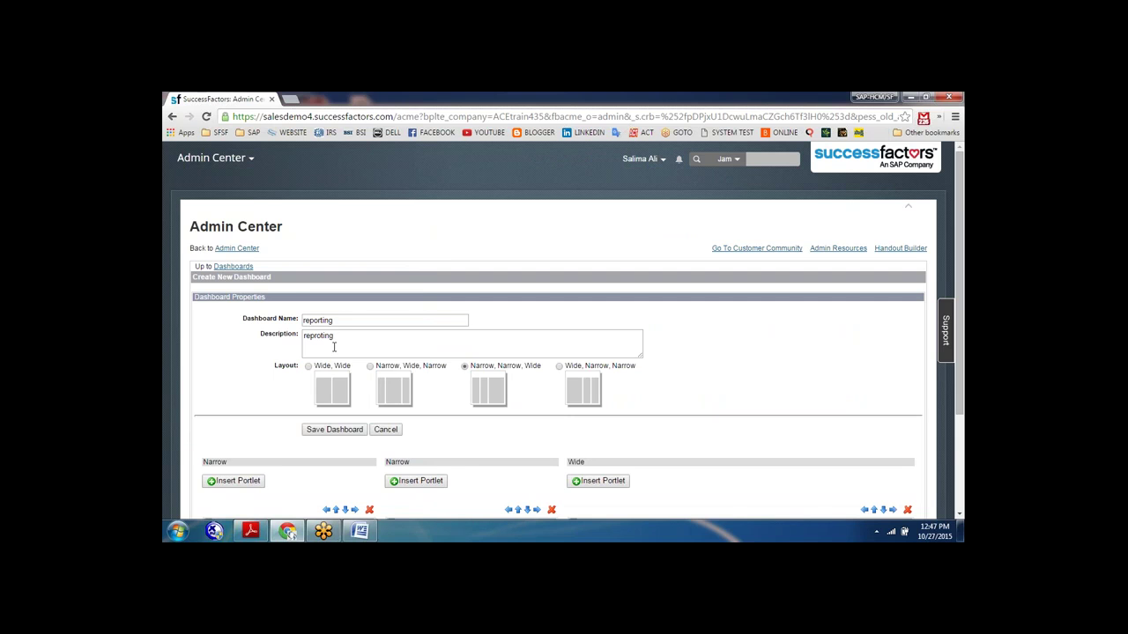
Step: Return to the dashboards list, hide the reporting dashboard and save the change
{"action": "left_click", "coordinate": [255, 251]}
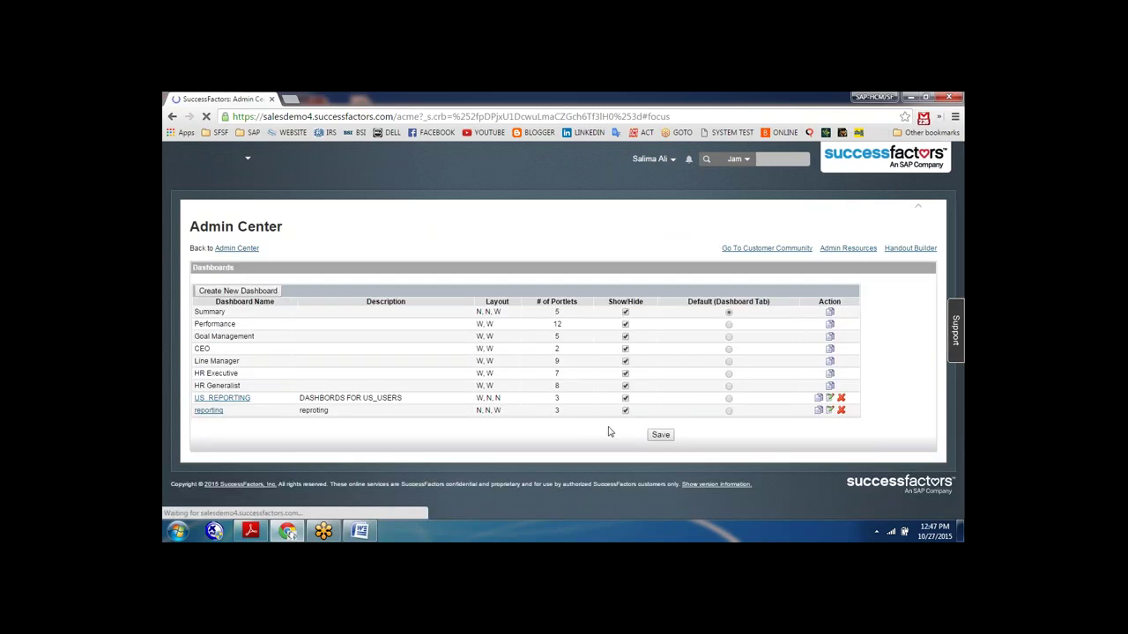
{"action": "left_click", "coordinate": [625, 411]}
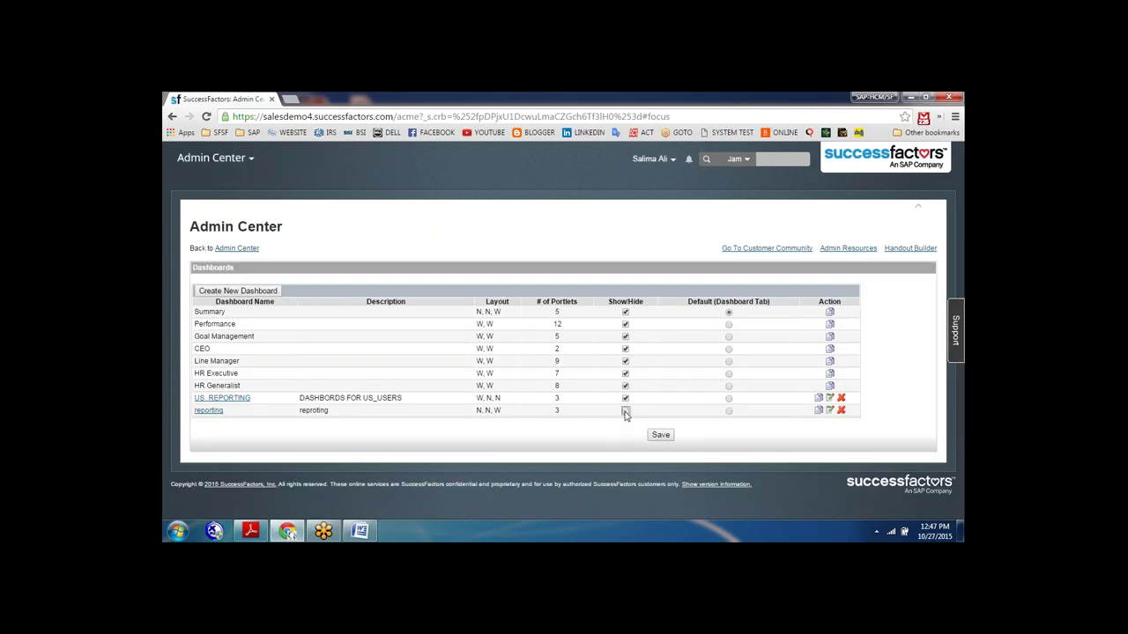
{"action": "left_click", "coordinate": [664, 436]}
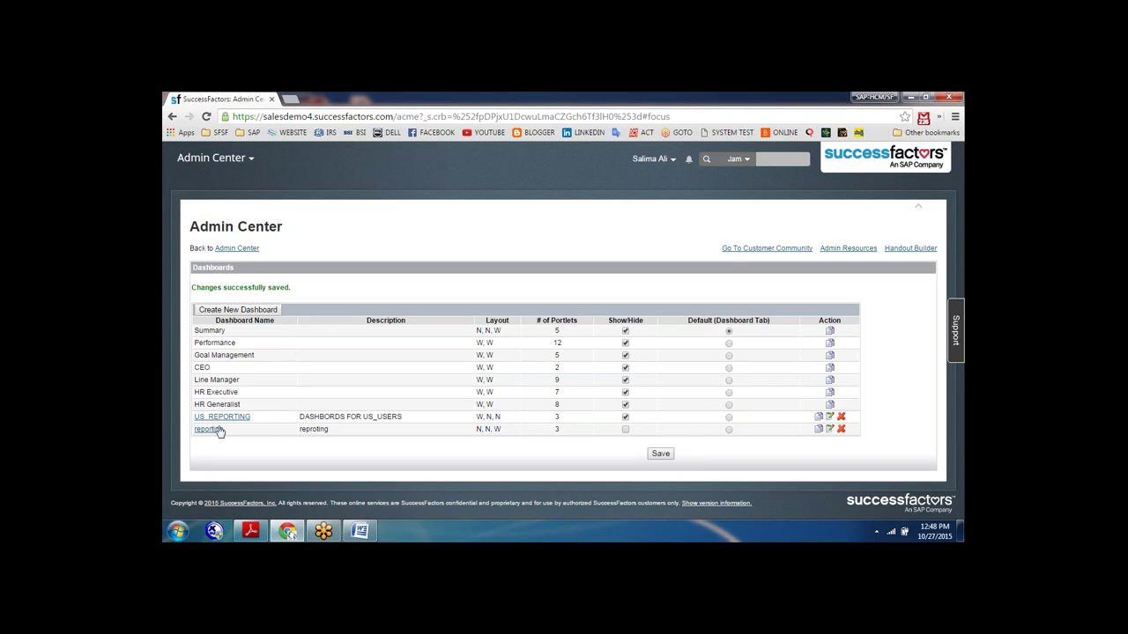
Step: Go to Reports and check which dashboards are available for selection
{"action": "left_click", "coordinate": [248, 160]}
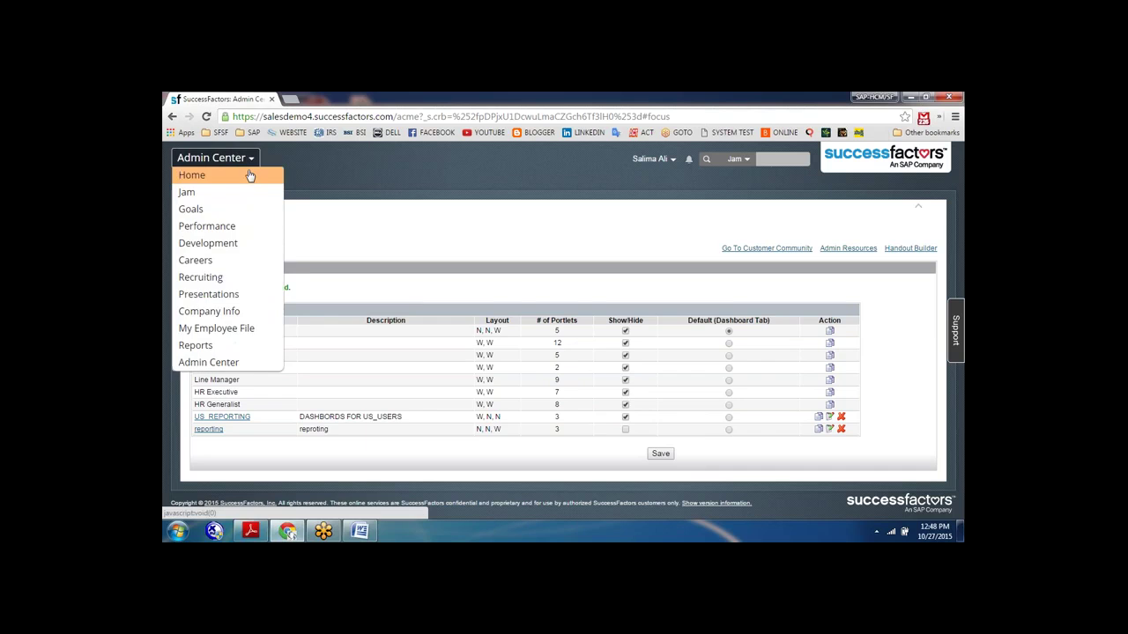
{"action": "left_click", "coordinate": [229, 345]}
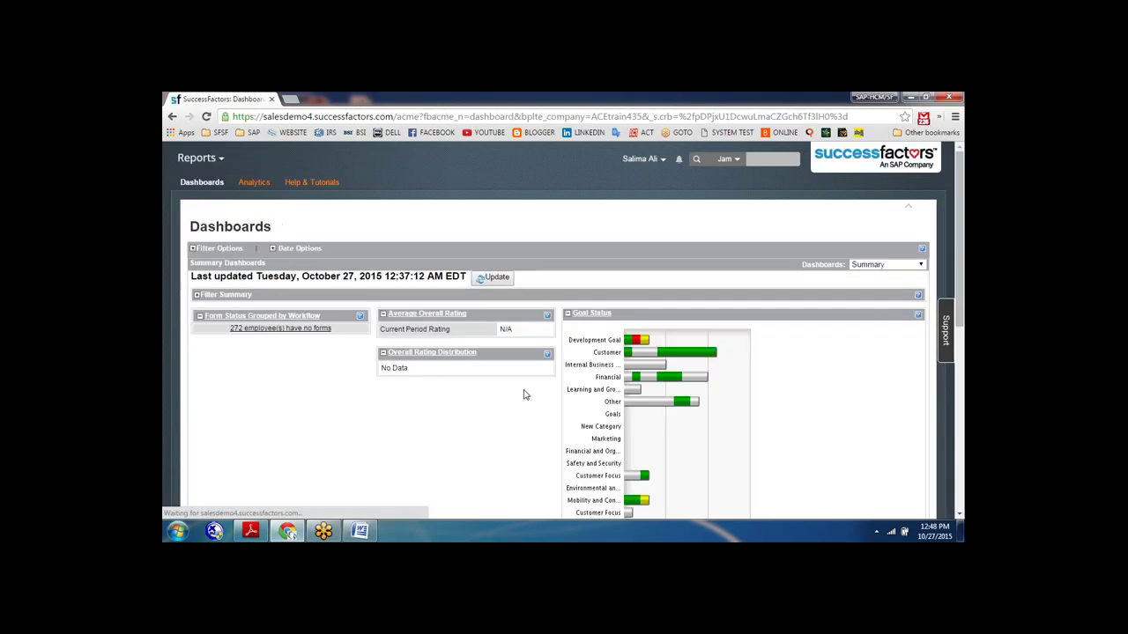
{"action": "left_click", "coordinate": [919, 265]}
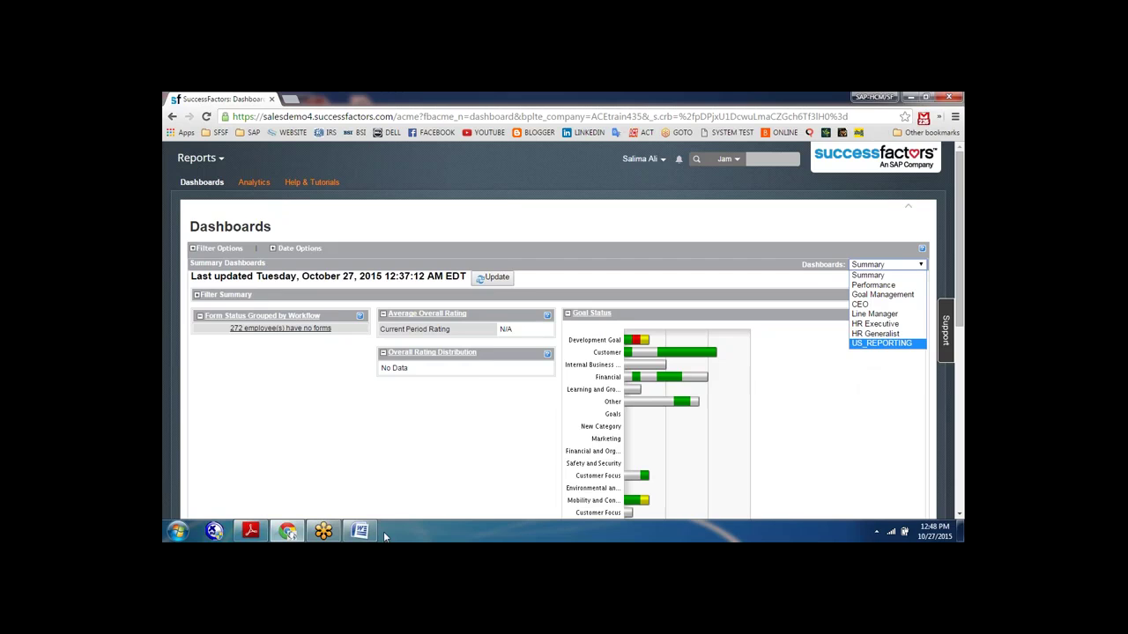
Step: Switch to the abcd.docx notes in Word and add the line "Filtering options=" below the portlet permissions line
{"action": "left_click", "coordinate": [353, 533]}
{"action": "key", "text": "Return"}
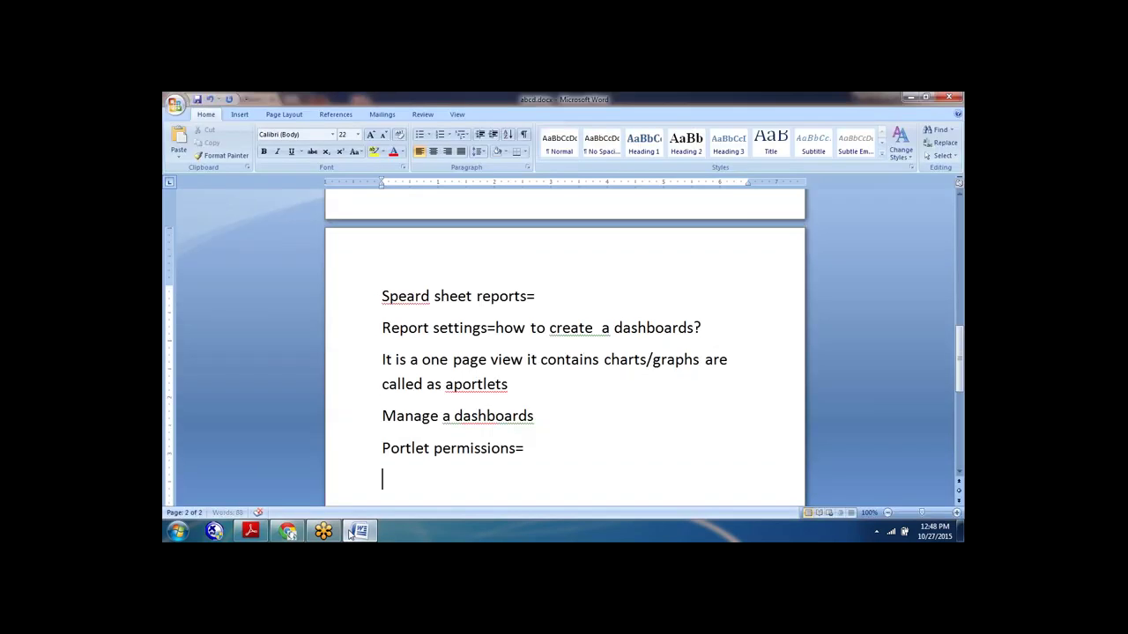
{"action": "type", "text": "fil"}
{"action": "type", "text": "tering opt"}
{"action": "type", "text": "ions="}
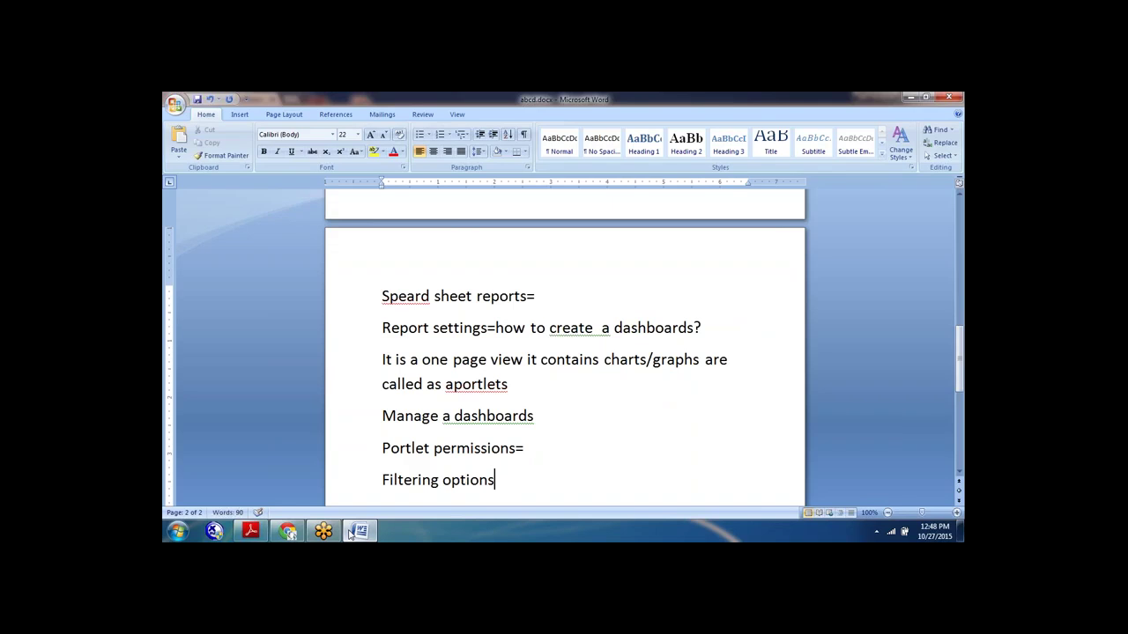